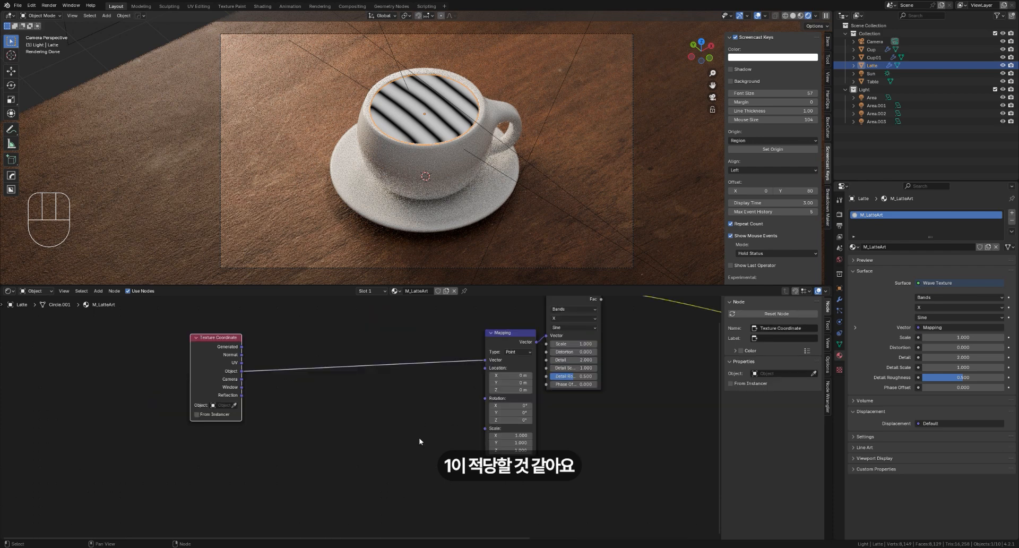
Step: Add a Gradient Texture node, preview it on the latte surface, and change its gradient type to Spherical
key("shift+a")
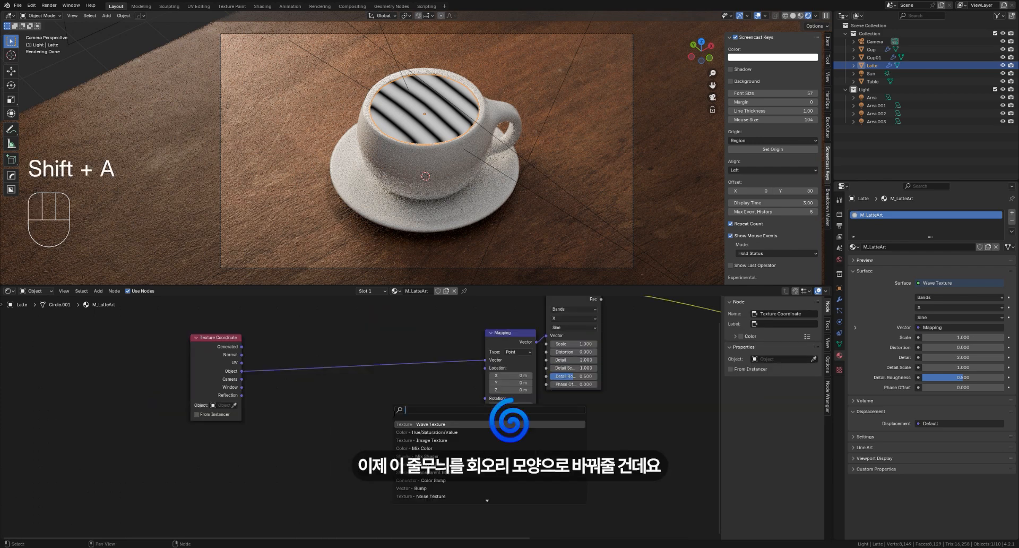
type("gra")
key("Return")
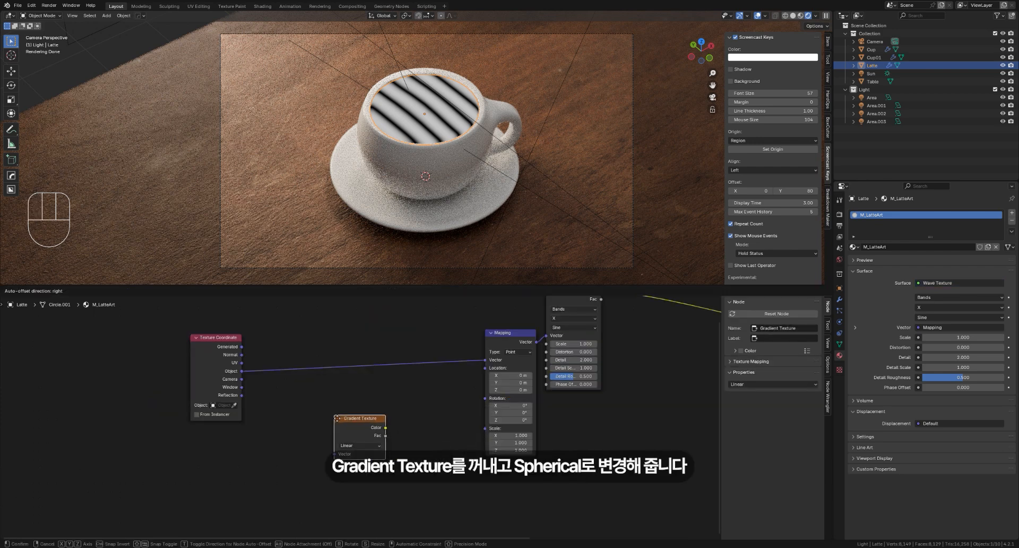
left_click(328, 422)
left_click(328, 422, "ctrl+shift")
left_click(334, 444)
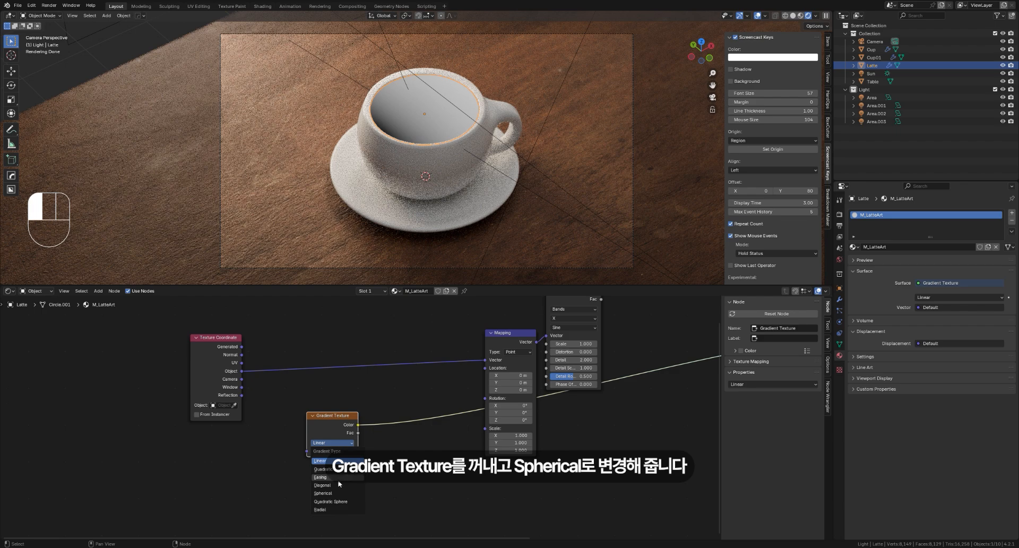
left_click(340, 494)
Step: Duplicate the Mapping node, connect its vector output to the Gradient Texture, and feed it from the Texture Coordinate's Object output
left_click(515, 342)
key("shift+d")
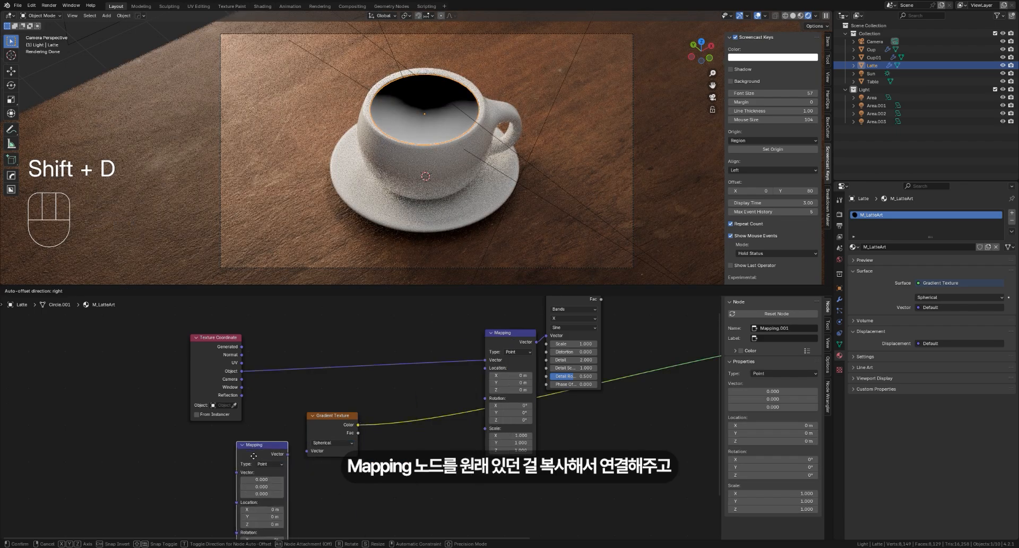
left_click(262, 449)
left_click_drag(284, 450, 307, 452)
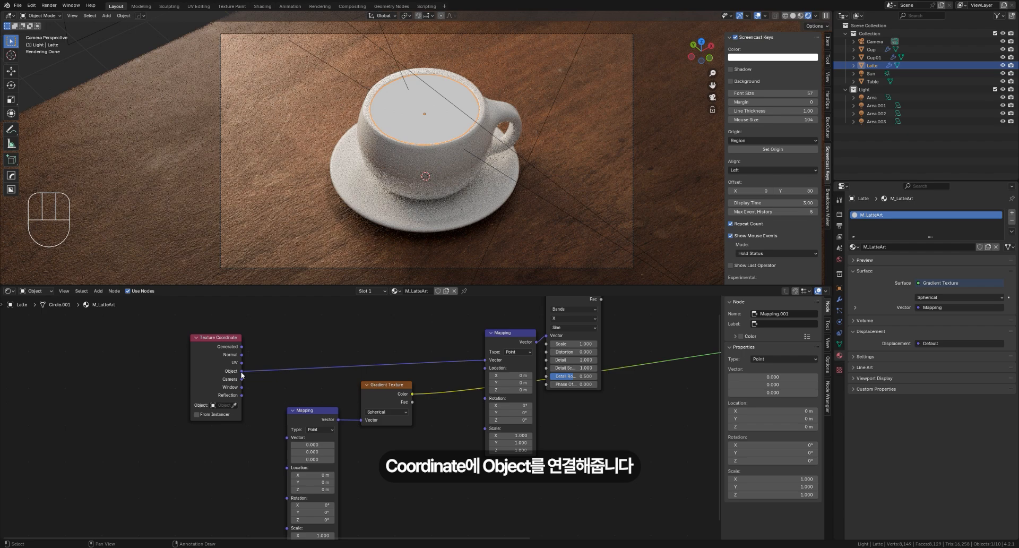
left_click_drag(242, 370, 286, 437)
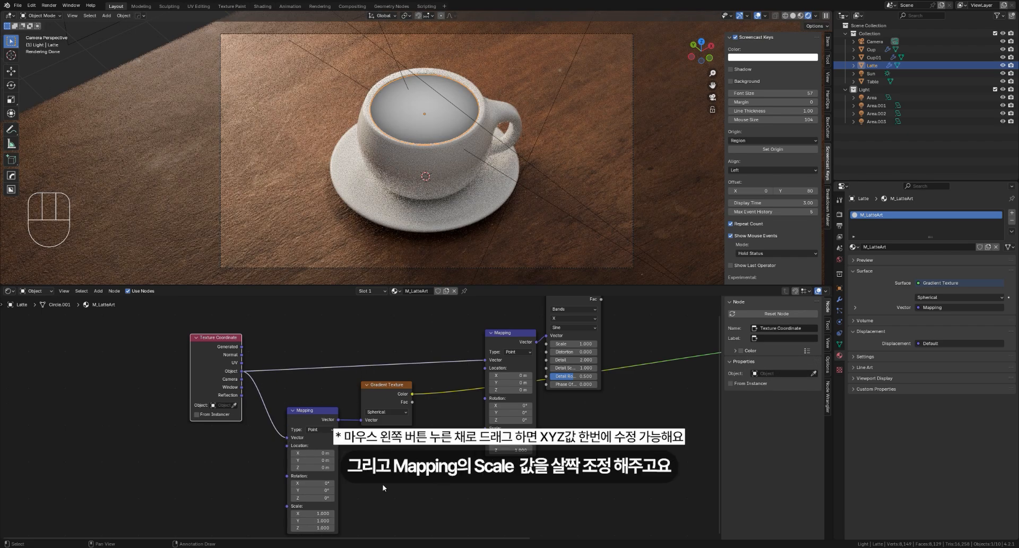
Step: Set the duplicated Mapping node's scale to 0.9 on all axes and move it lower together with the Gradient Texture
key("ctrl+z")
left_click_drag(322, 513, 322, 513)
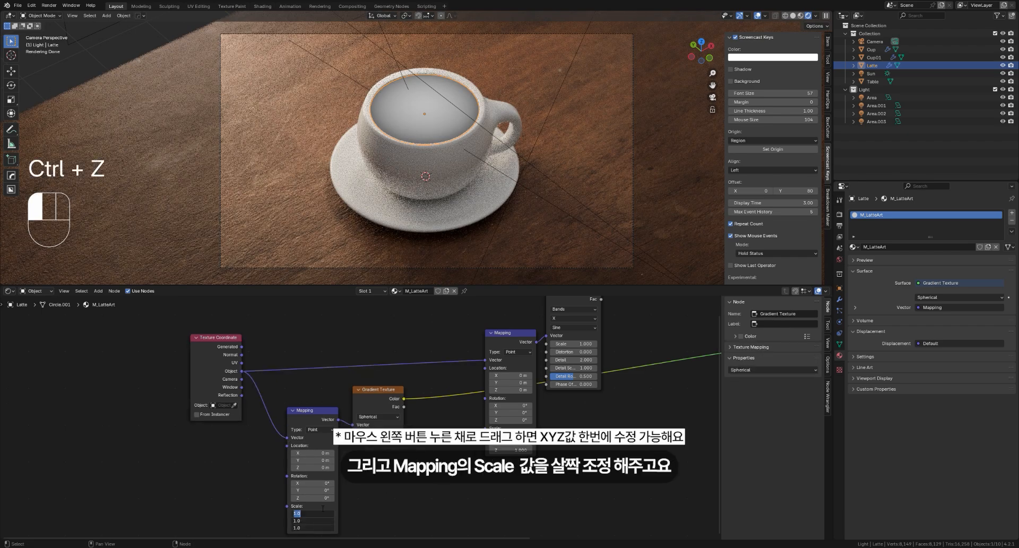
type(".9")
key("Return")
left_click_drag(399, 473, 312, 410)
left_click_drag(387, 399, 365, 438)
Step: Add a Combine XYZ node and connect its vector output to the Rotation input of the wave's Mapping node
left_click(421, 363)
key("shift+a")
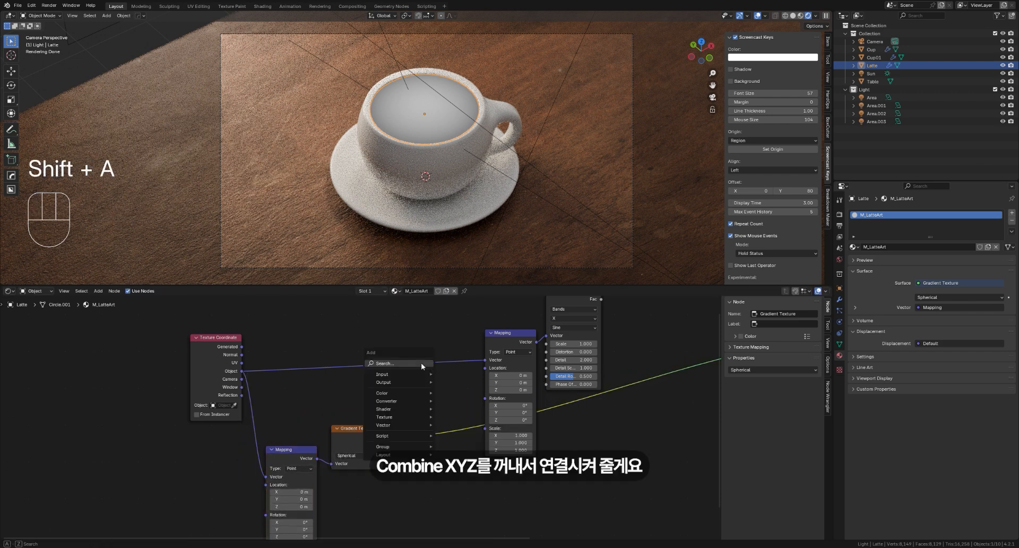
type("com")
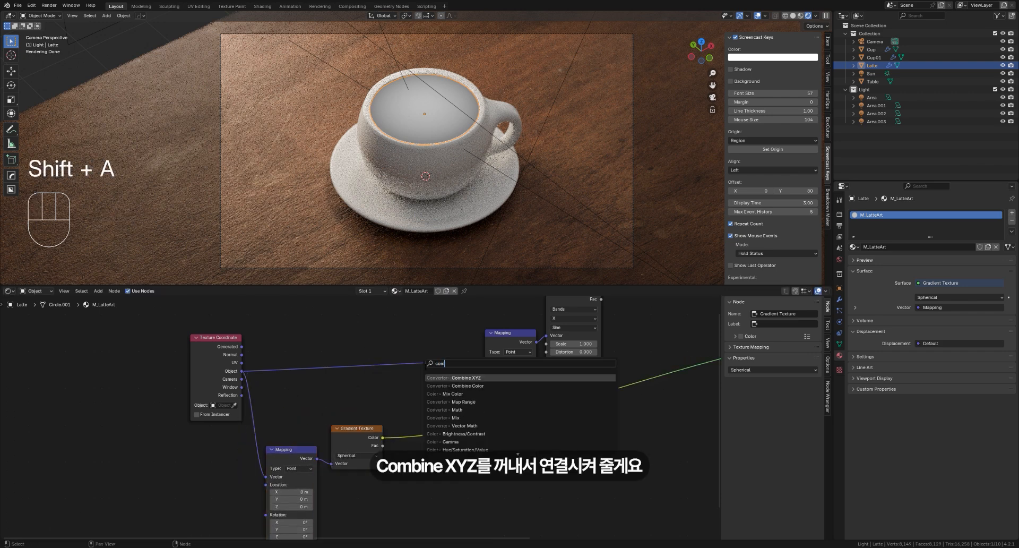
key("Return")
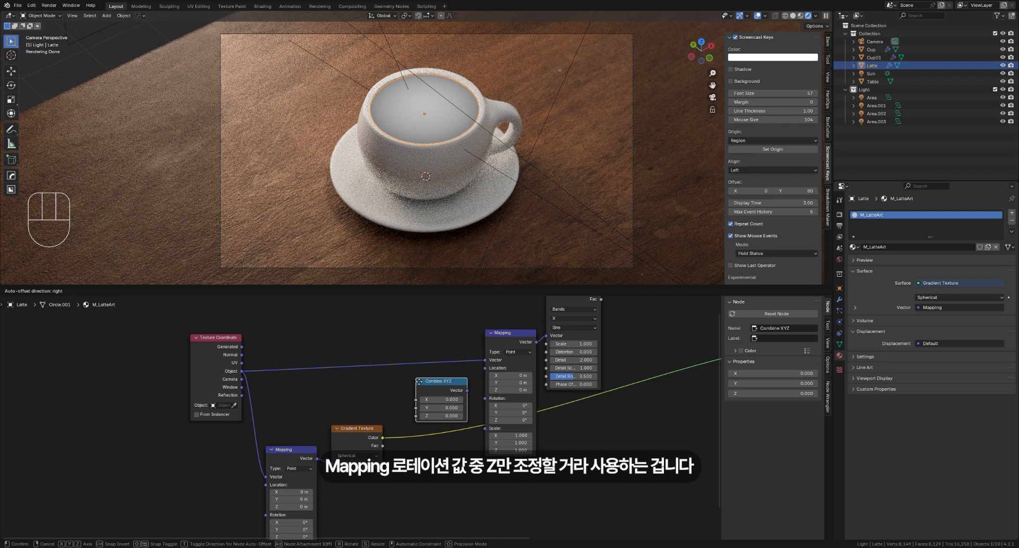
left_click(419, 381)
left_click_drag(467, 391, 480, 399)
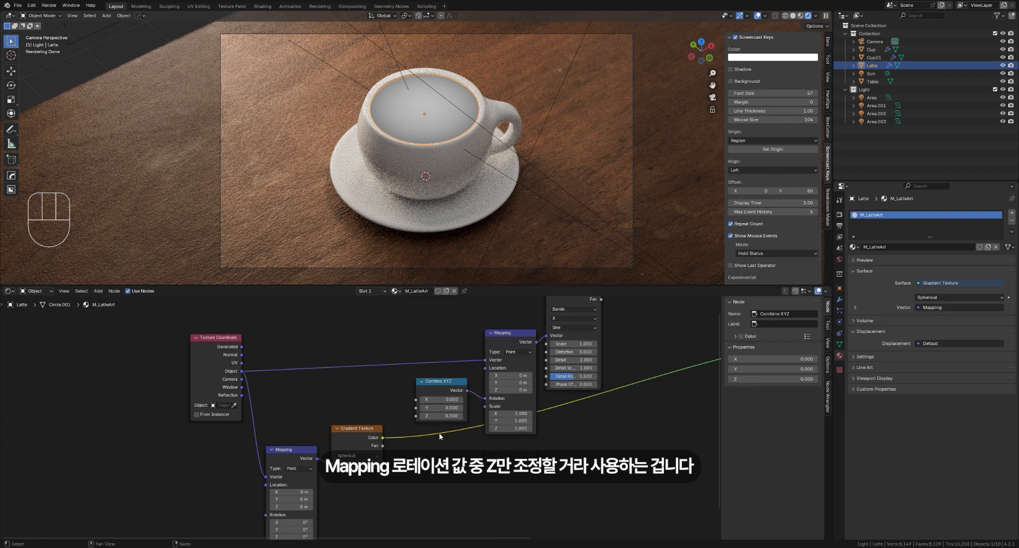
Step: Add a Math node set to Multiply and connect its value output to the Z input of Combine XYZ
key("shift+a")
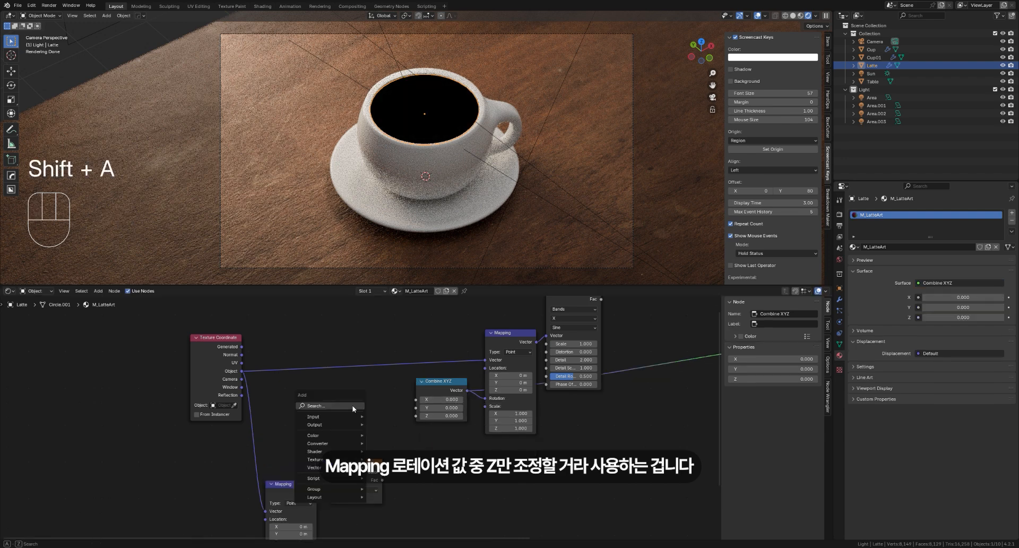
left_click(355, 408)
type("math")
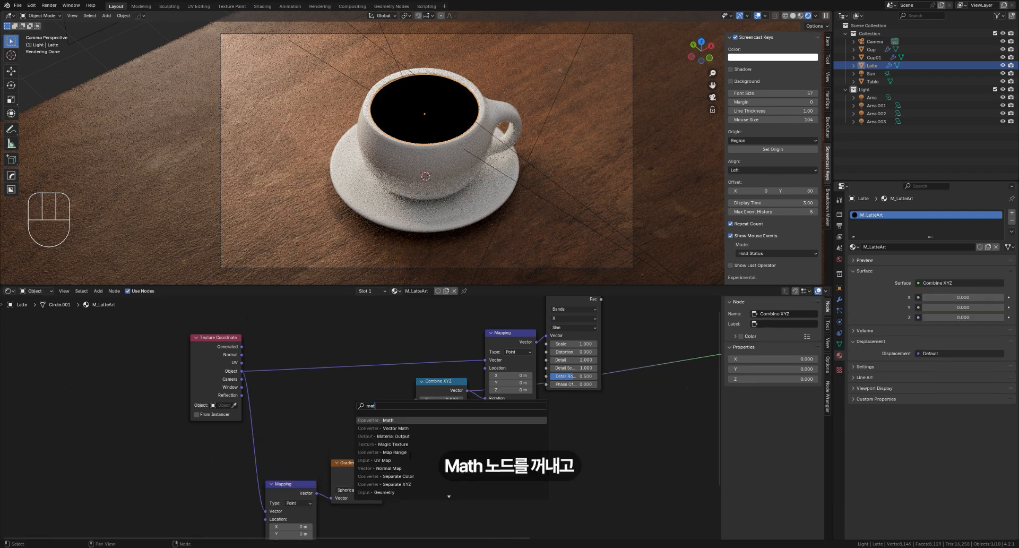
key("Return")
left_click(345, 387)
left_click(374, 406)
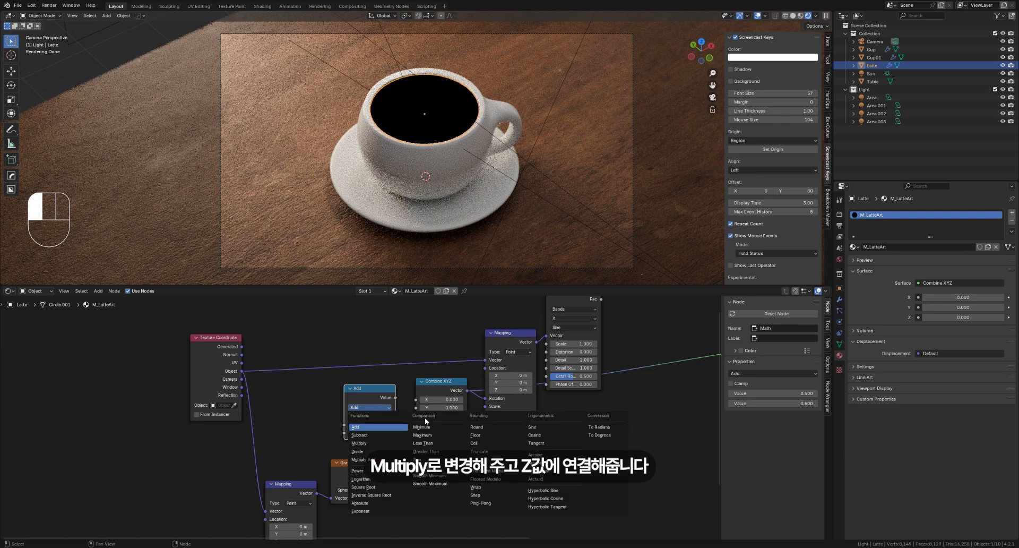
left_click(386, 443)
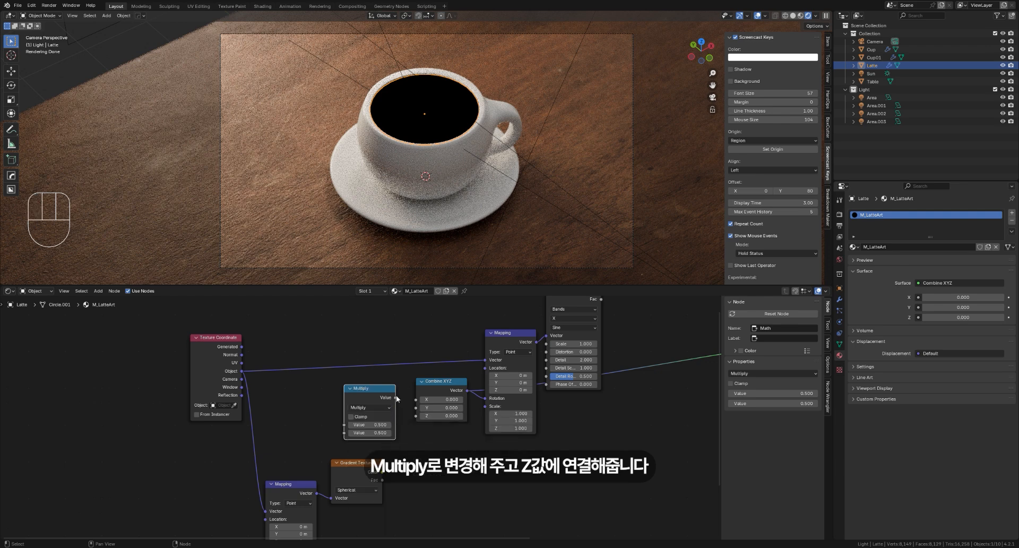
left_click_drag(395, 397, 416, 417)
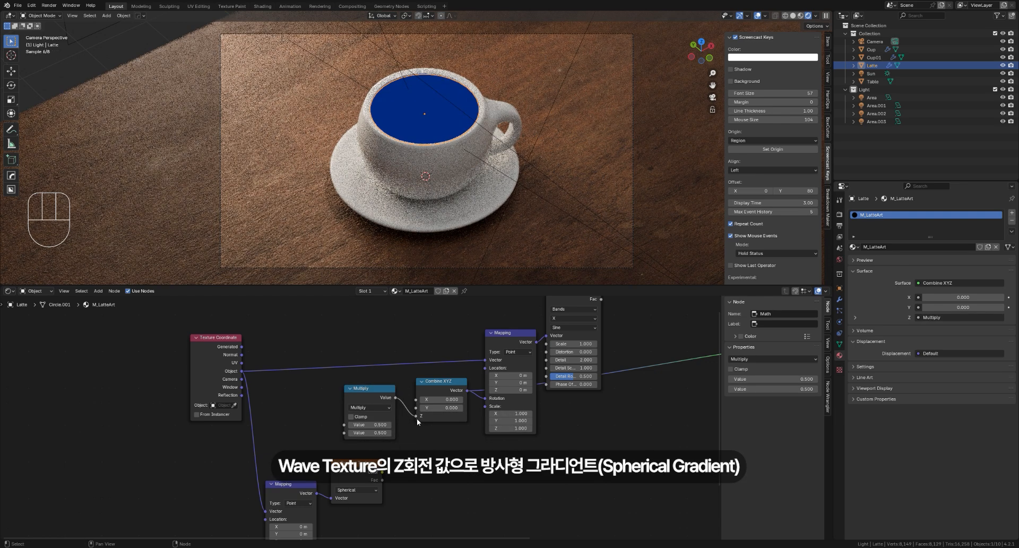
Step: Arrange the lower Mapping and Gradient Texture nodes and connect the gradient's colour to the Multiply node's first value
left_click_drag(419, 467, 280, 522)
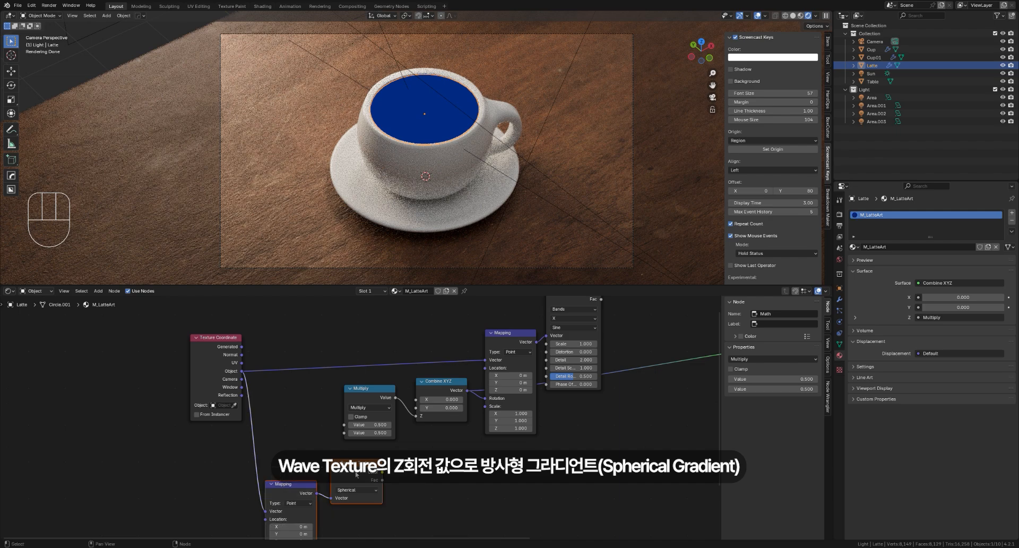
left_click_drag(357, 474, 344, 424)
left_click_drag(222, 342, 223, 342)
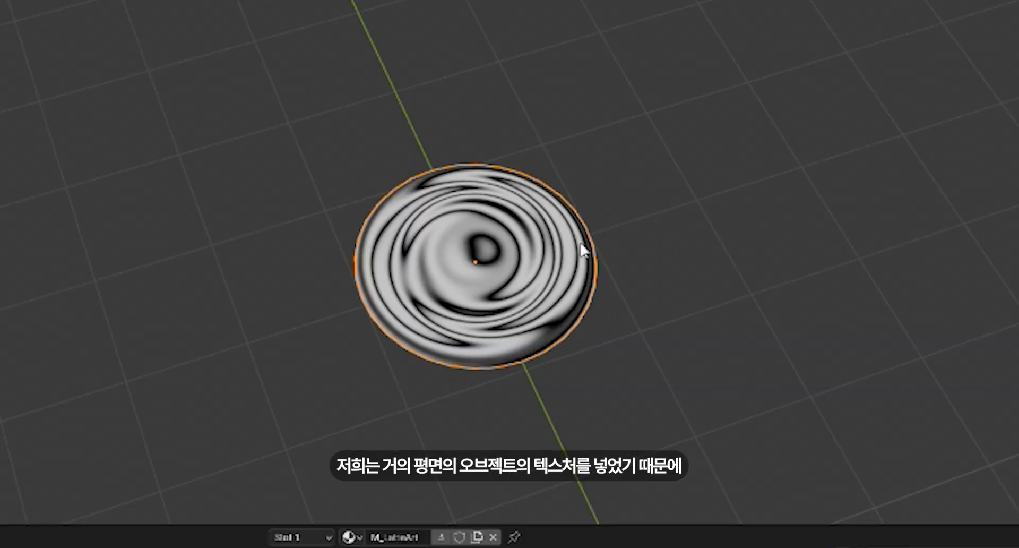
key("Tab")
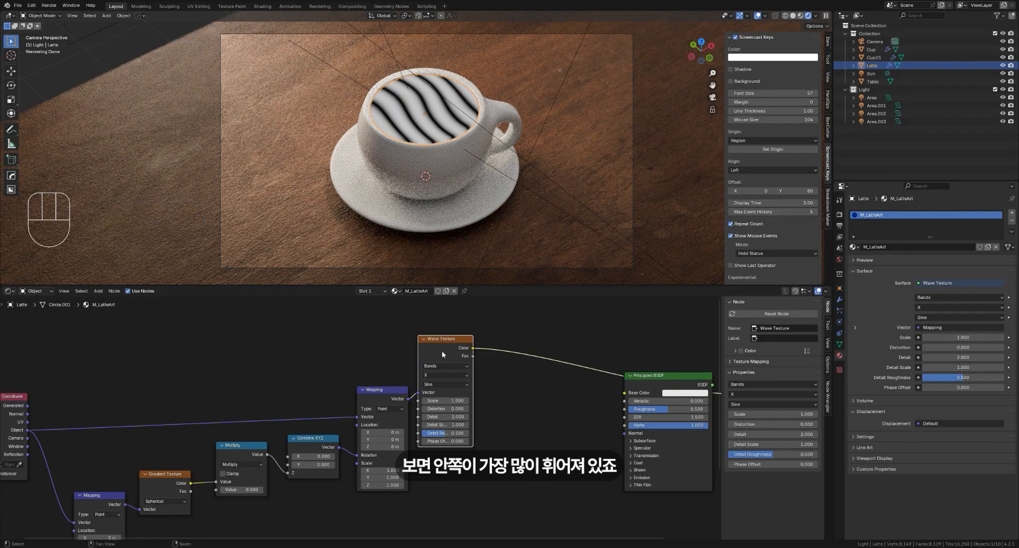
Step: Set the Multiply node's second value to 10 to twist the wave stripes into a swirl
middle_click_drag(321, 453, 470, 400)
scroll(396, 443, "up", 1)
left_click_drag(395, 438, 467, 438)
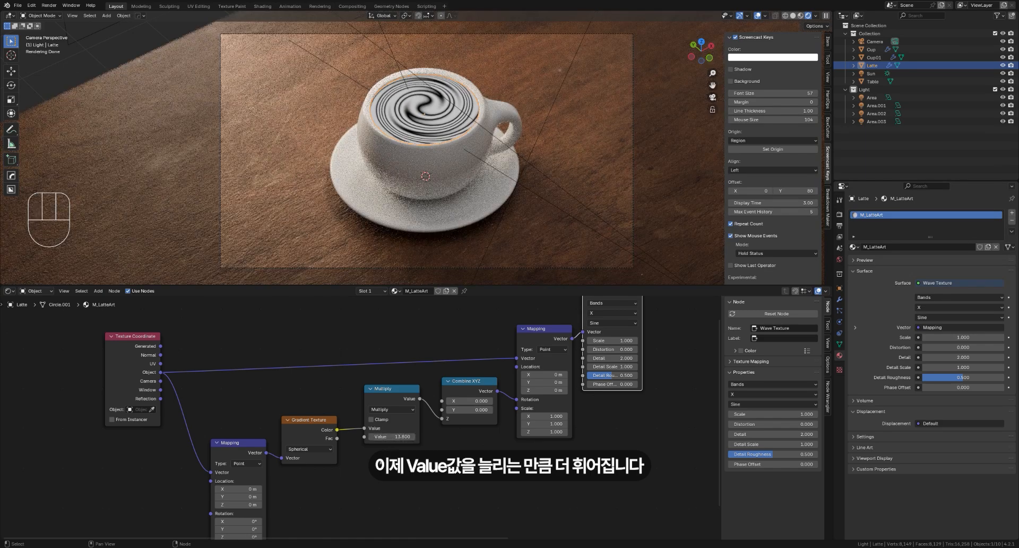
left_click(403, 437)
type("10")
key("Return")
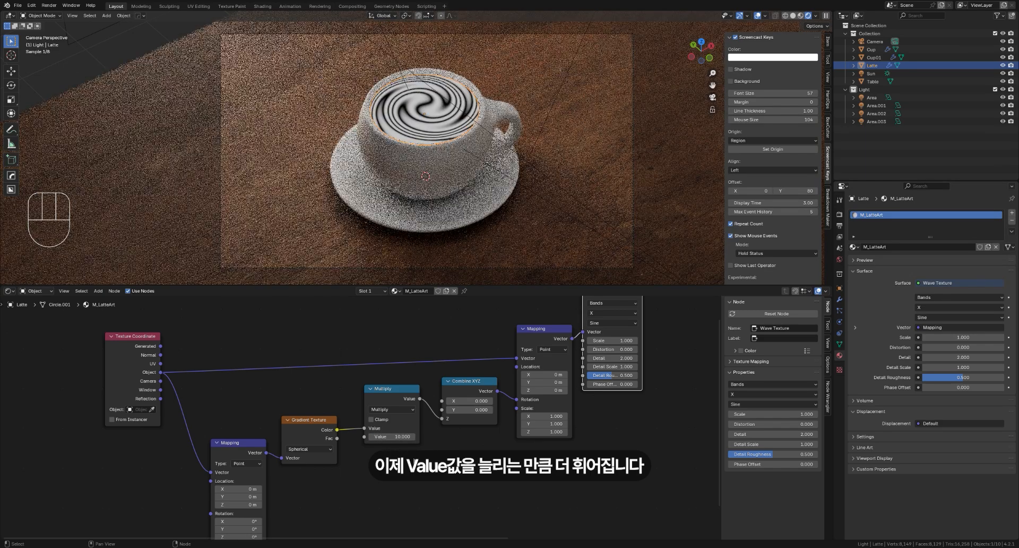
Step: Move the swirl nodes, from the Mapping nodes through the Wave Texture, farther from the Principled BSDF to make room
scroll(365, 416, "down", 2)
scroll(361, 417, "down", 3)
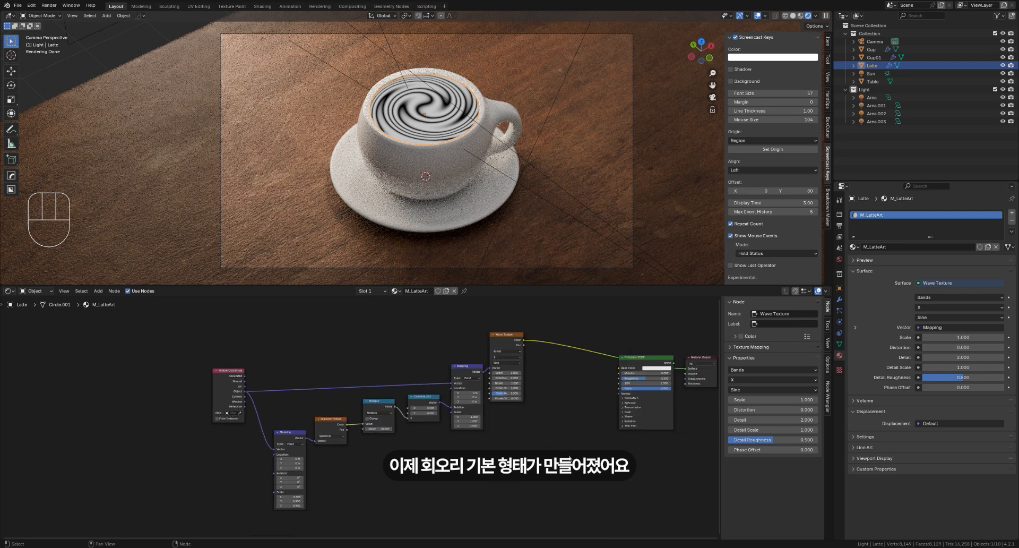
middle_click_drag(363, 417, 298, 422)
left_click_drag(465, 477, 124, 356)
key("g")
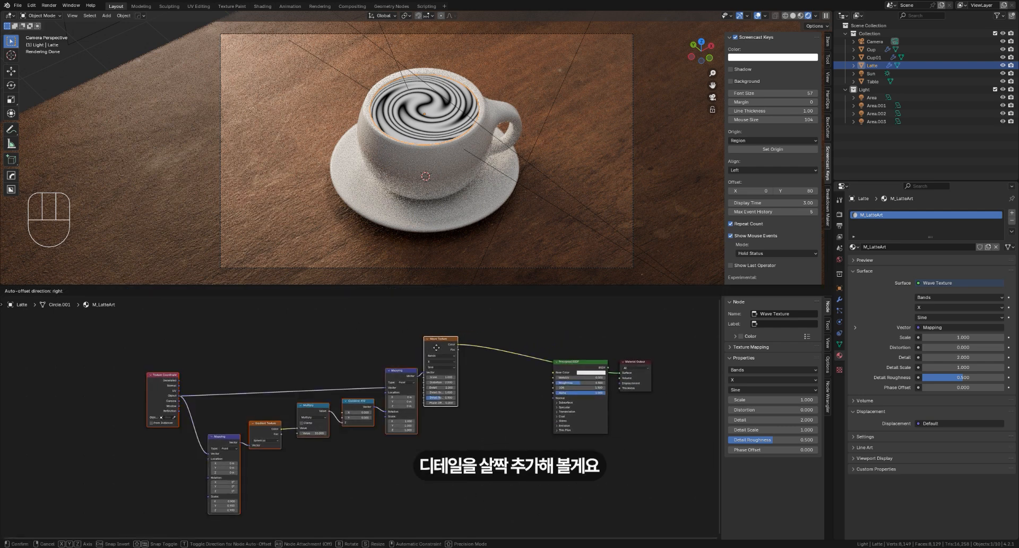
left_click(386, 415)
left_click(386, 415)
Step: Add a Voronoi Texture below the Wave Texture, drive its vector from the swirl's Mapping node, and preview it on the latte
key("shift+a")
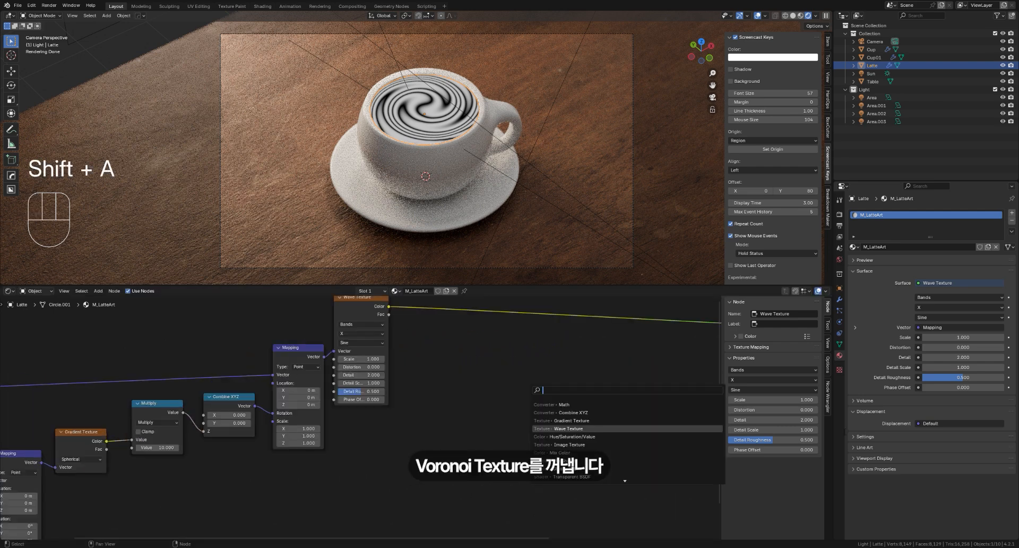
type("voro")
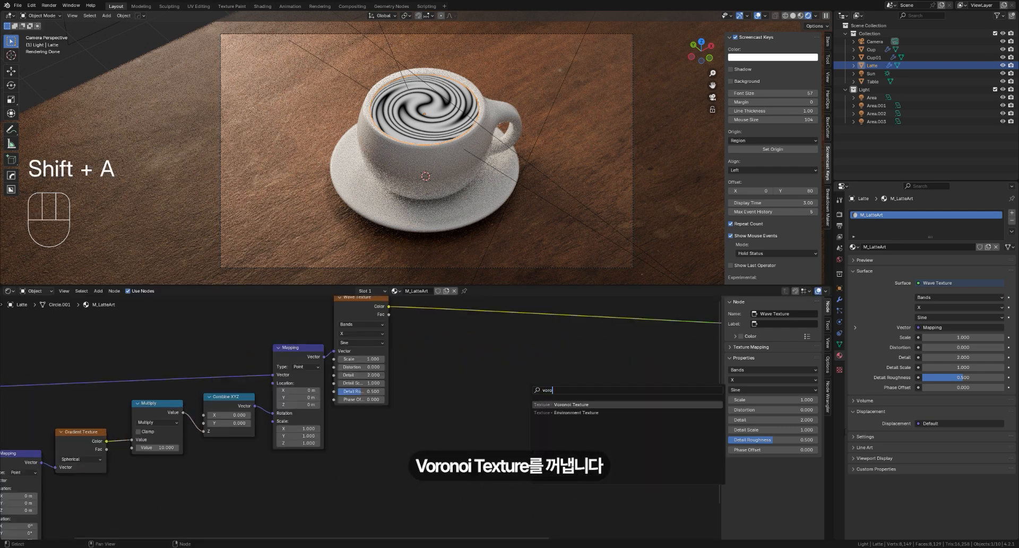
key("Return")
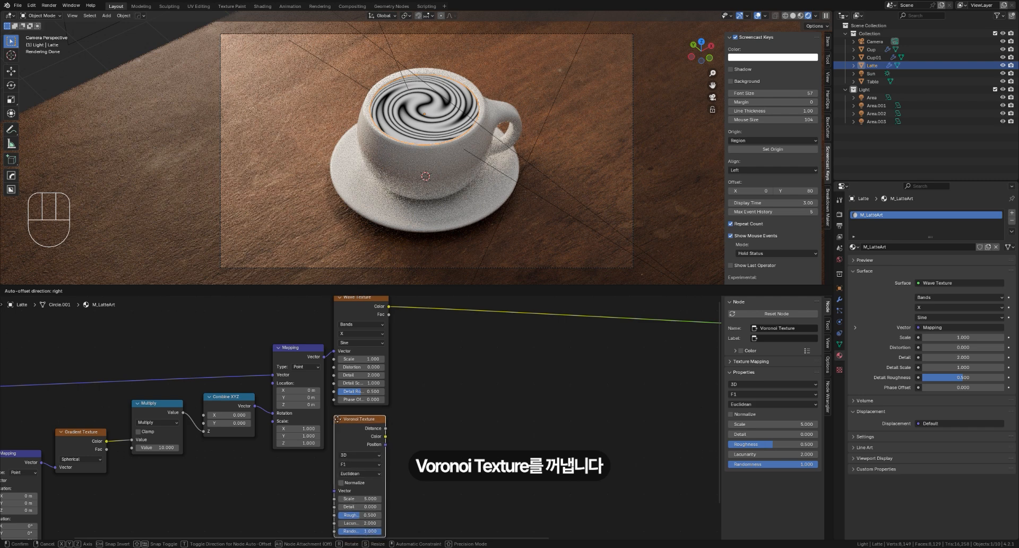
left_click(471, 444)
middle_click_drag(472, 443, 550, 423)
left_click_drag(413, 461, 405, 344)
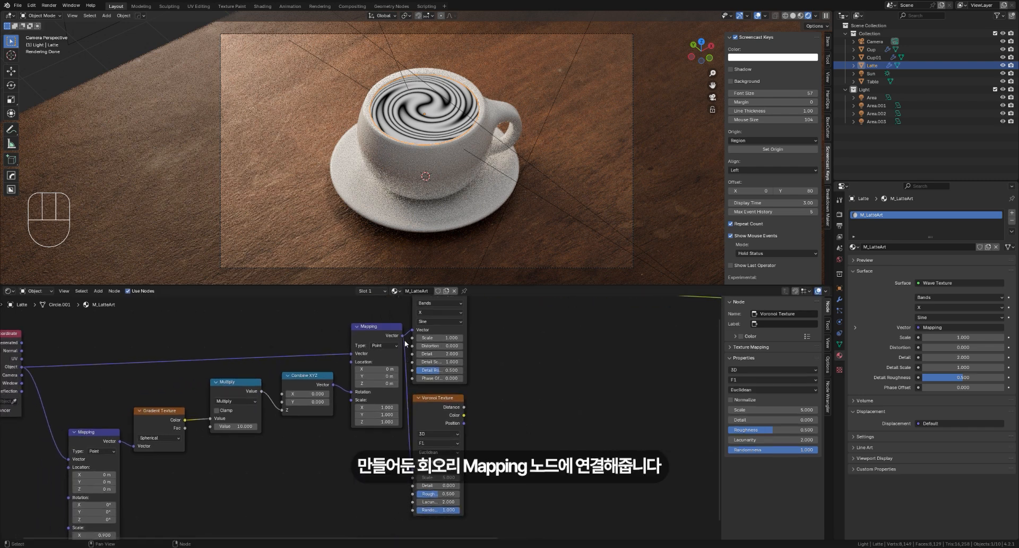
left_click(434, 405, "ctrl+shift")
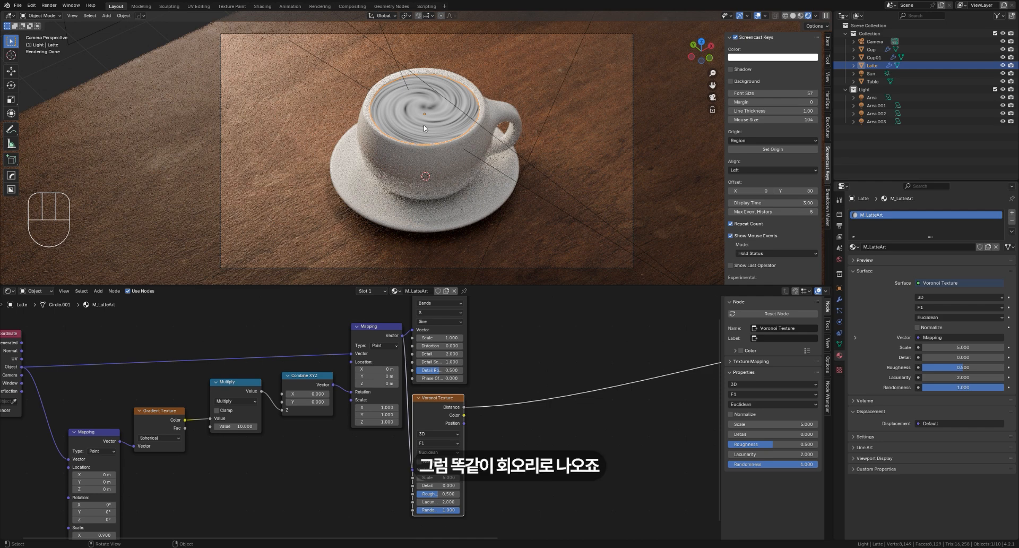
Step: Switch the Voronoi Texture's feature to Smooth F1 and set its scale to 20
left_click(438, 442)
left_click(444, 478)
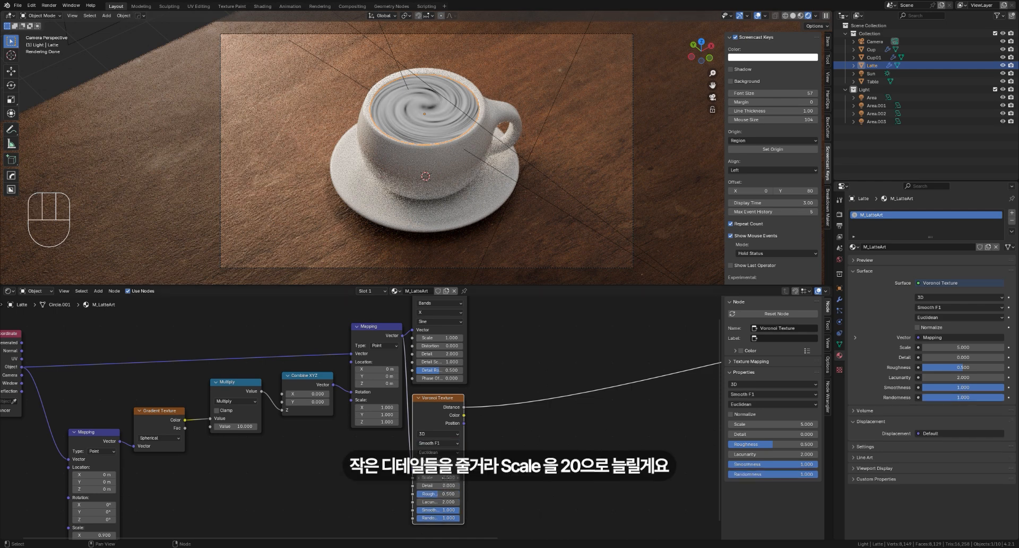
left_click(437, 477)
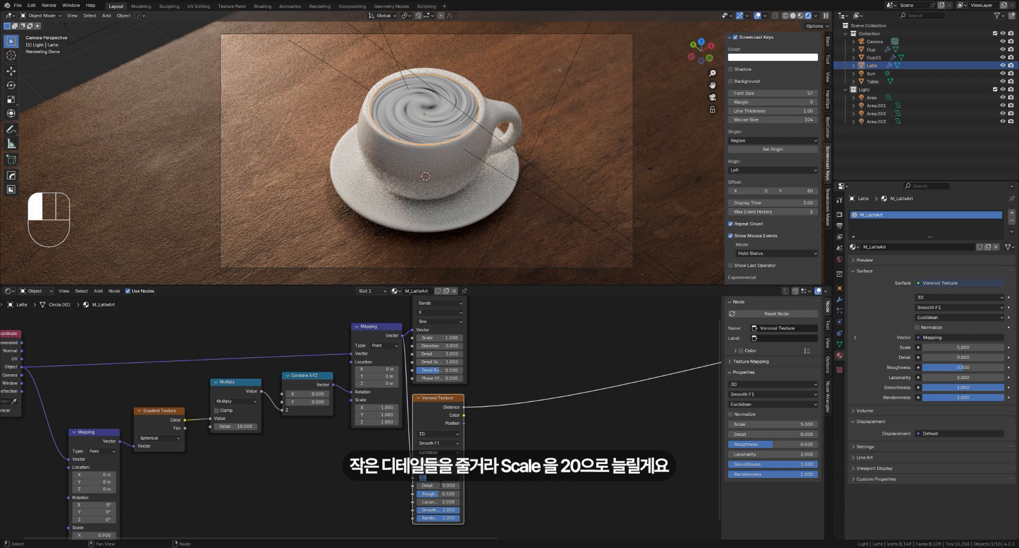
type("20")
key("Return")
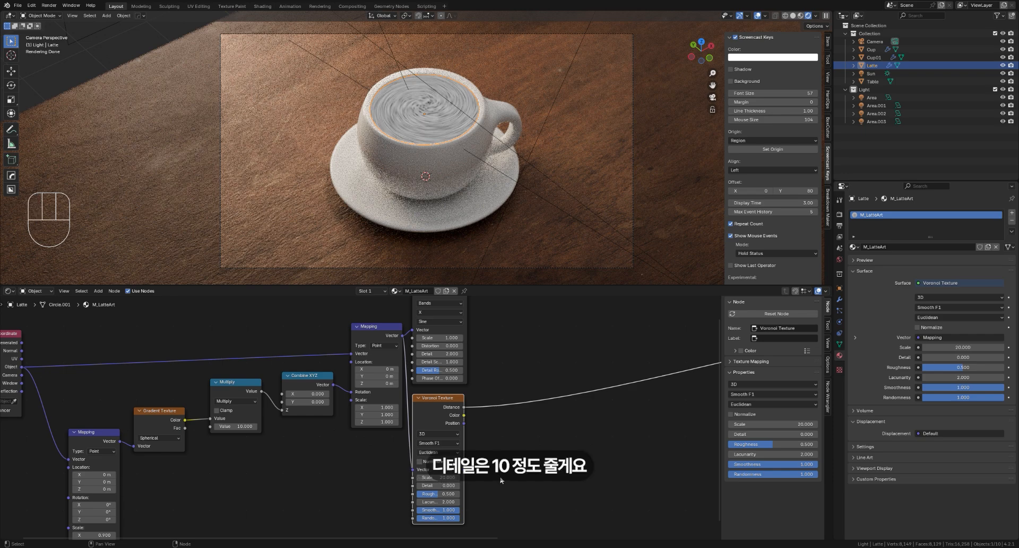
Step: Set the Voronoi Texture's detail to 5
type("10")
key("Return")
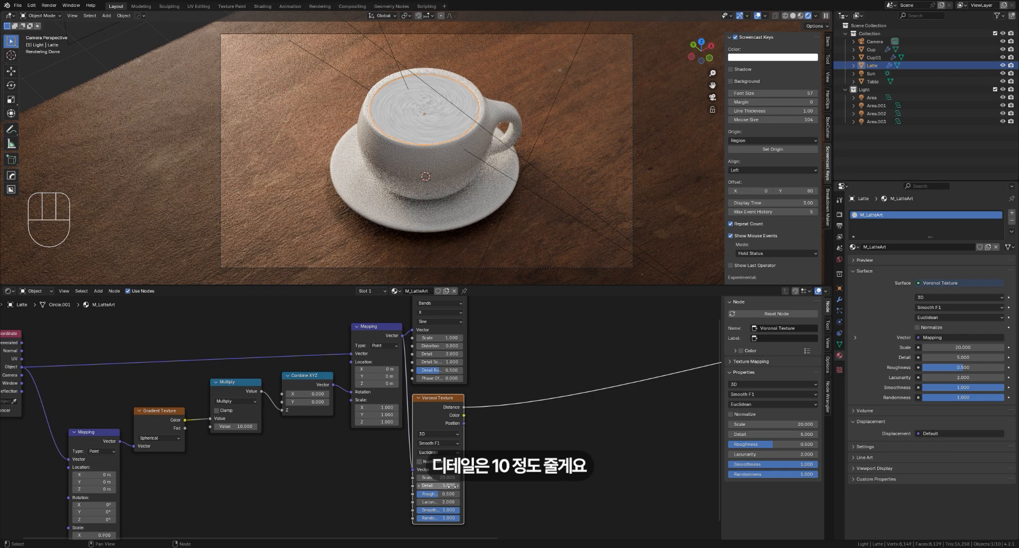
key("ctrl+z")
Step: Add a Mix Color node beside the two textures, with the Wave Texture's color in A and the Voronoi Texture's distance in B
scroll(555, 432, "down", 3)
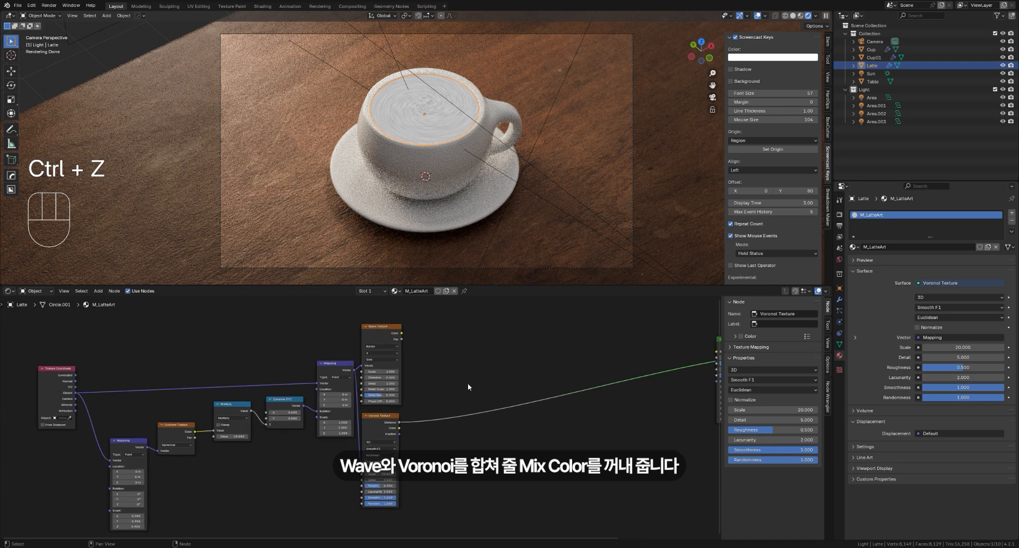
key("shift+a")
type("mix")
left_click(542, 388)
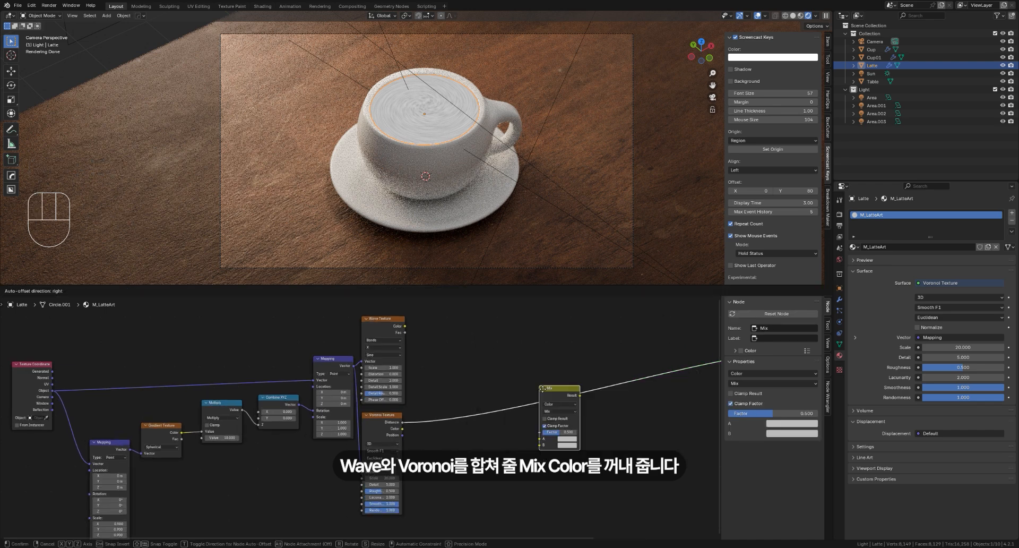
left_click(452, 340)
left_click_drag(405, 332, 418, 340)
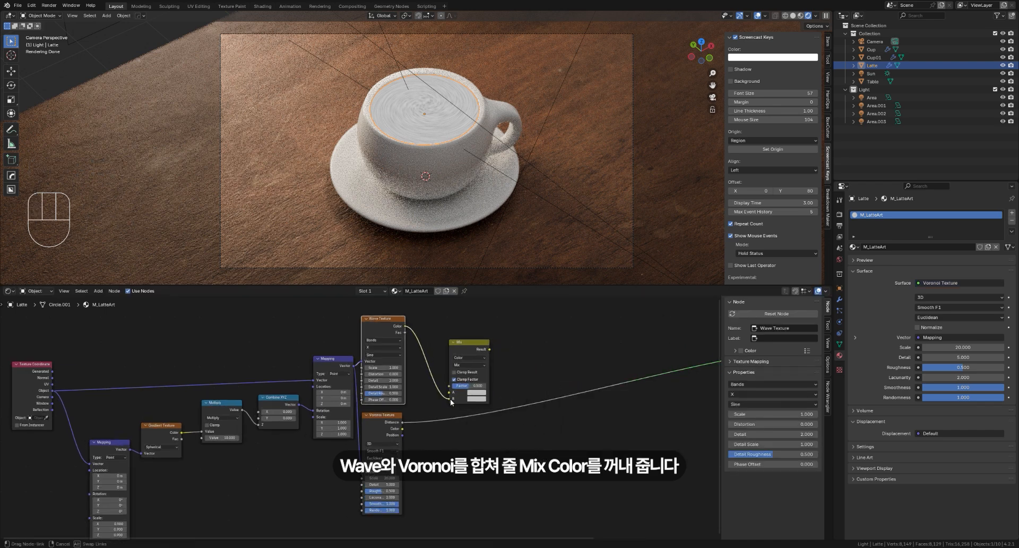
left_click_drag(403, 429, 447, 399)
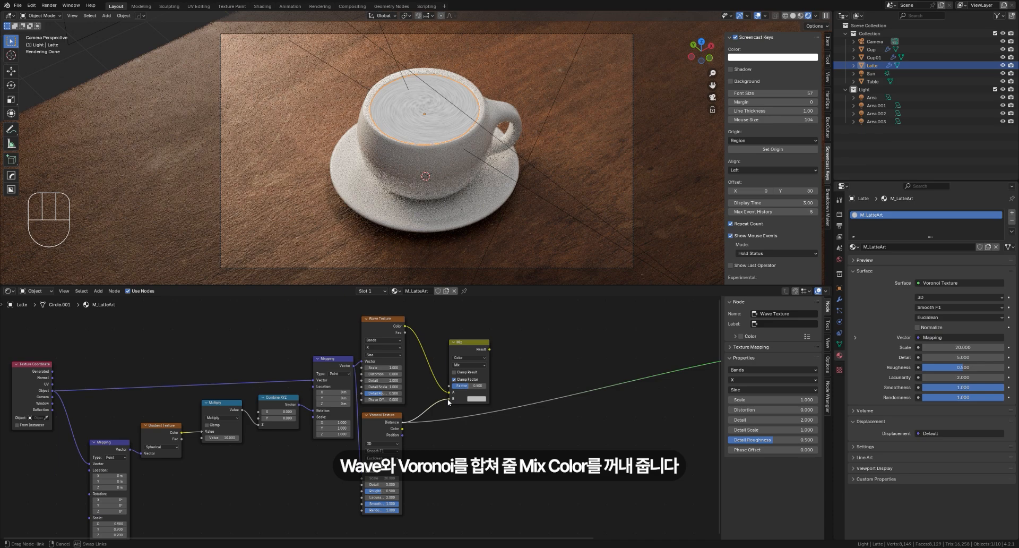
Step: Preview the Mix node on the latte, switch its blend mode to Multiply, and set its factor to 1
left_click(471, 368, "ctrl+shift")
left_click(470, 365)
left_click(470, 383)
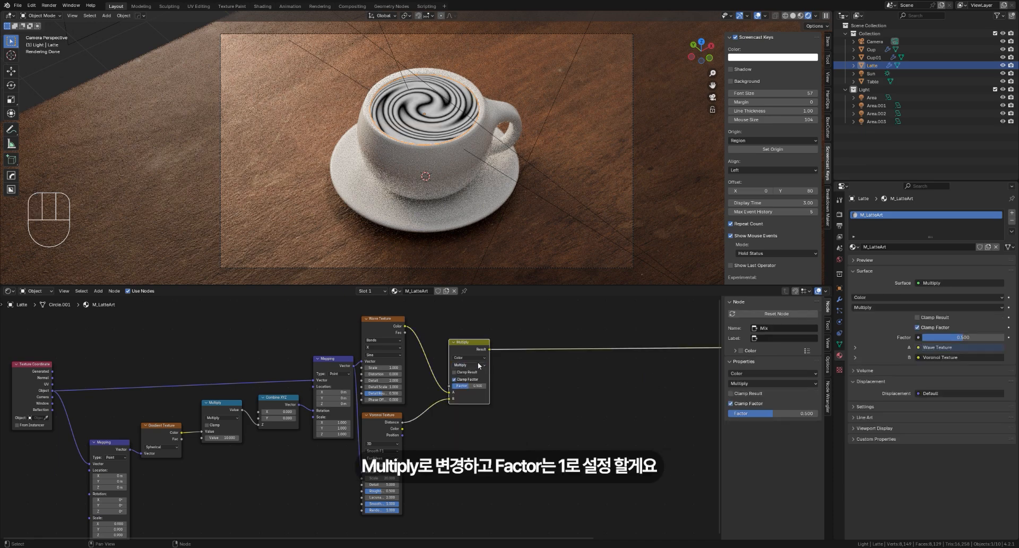
left_click_drag(474, 386, 506, 386)
left_click(542, 394)
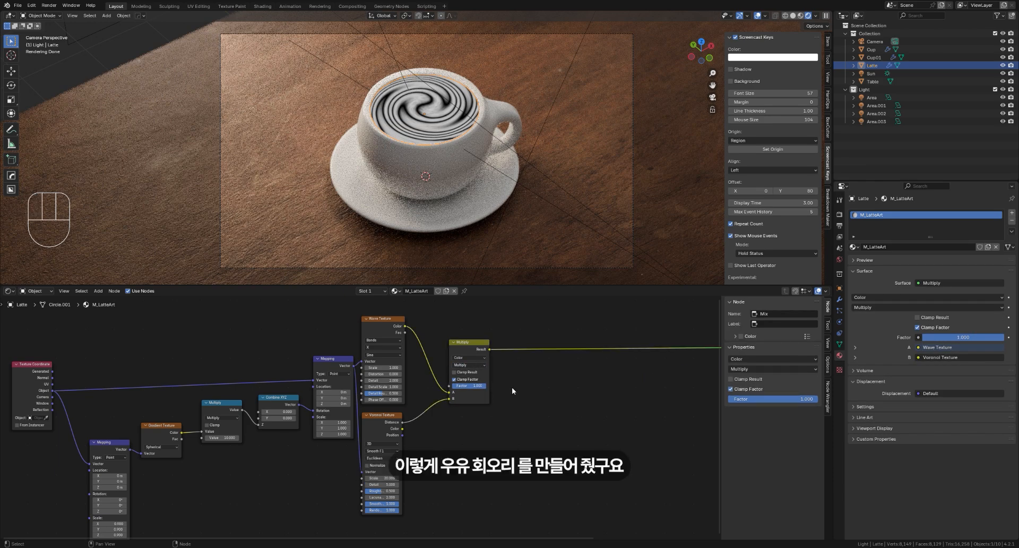
scroll(512, 391, "down", 2)
left_click_drag(442, 368, 425, 373)
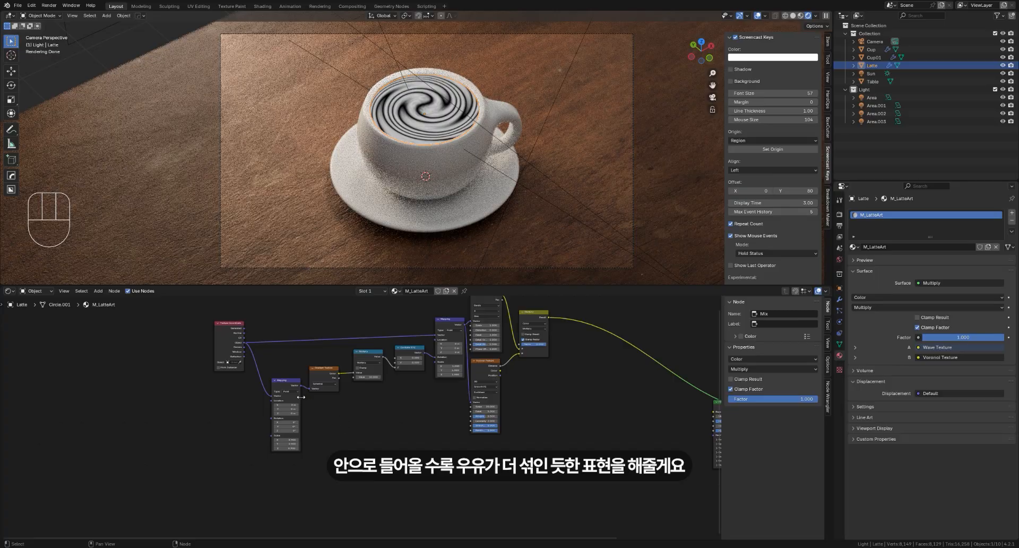
Step: Duplicate the lower Mapping node, feed it from the Texture Coordinate's Object output, and set its scale to 1 on all axes
left_click(285, 380)
key("shift+d")
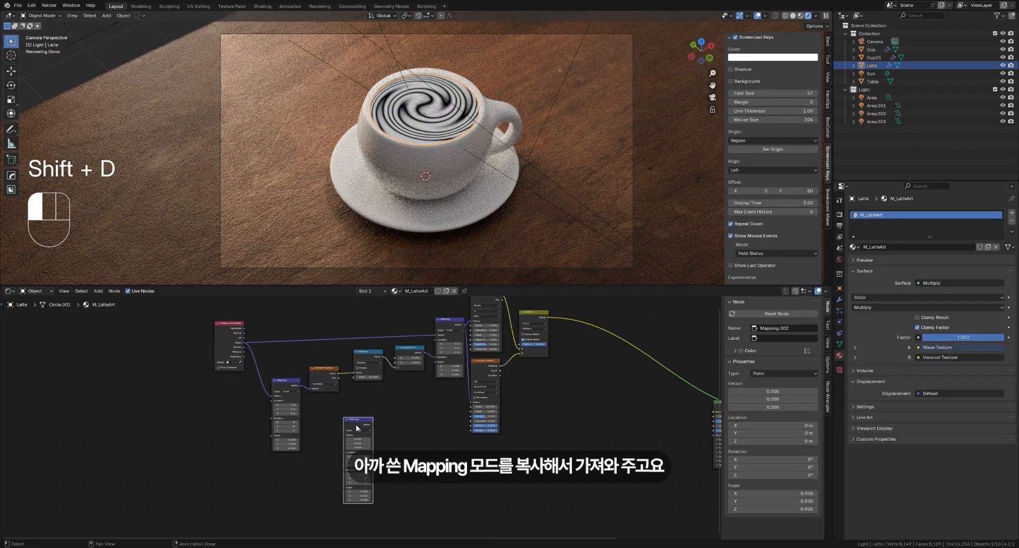
left_click_drag(246, 342, 346, 437)
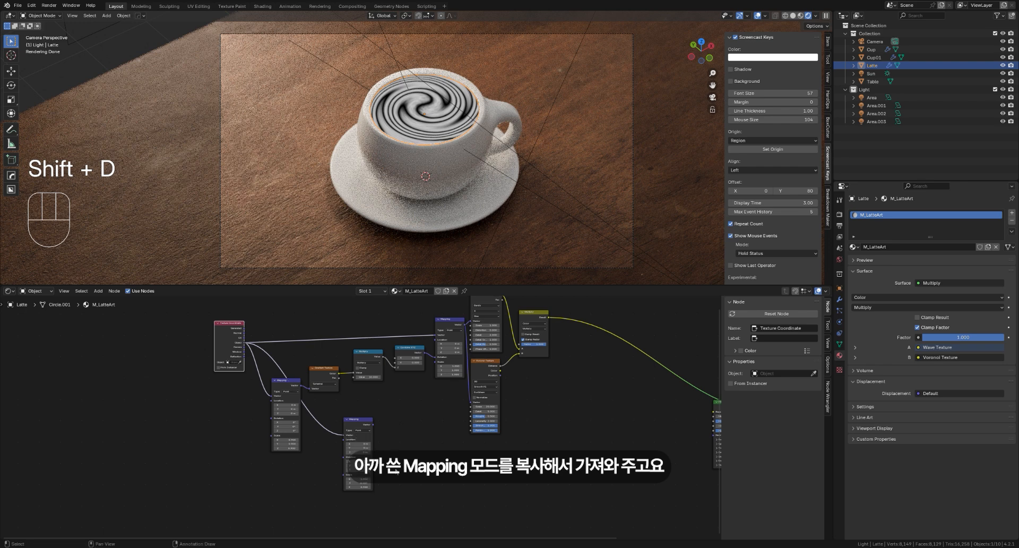
left_click_drag(366, 478, 365, 486)
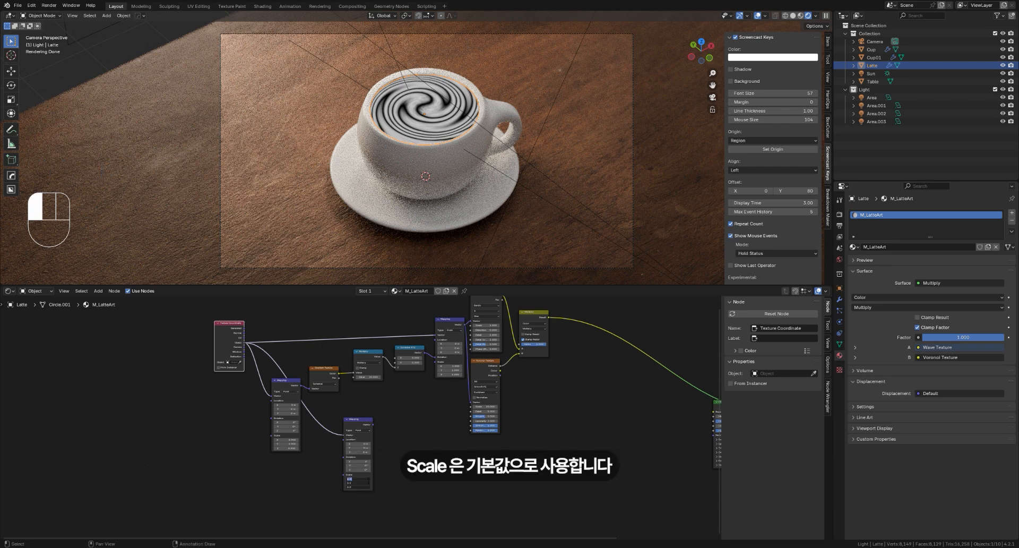
type("1")
key("Return")
Step: Add a Gradient Texture driven by the duplicated Mapping node, preview it on the latte, and set its type to Spherical
scroll(451, 531, "up", 2)
key("shift+a")
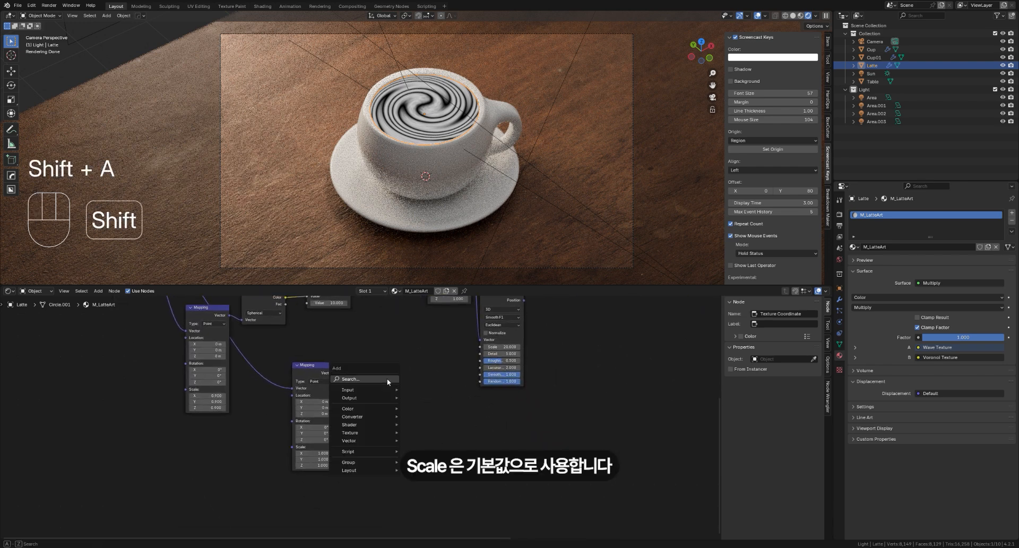
type("gra")
key("Return")
left_click(351, 370)
left_click_drag(336, 373, 349, 398)
left_click(369, 380, "ctrl+shift")
left_click(374, 391)
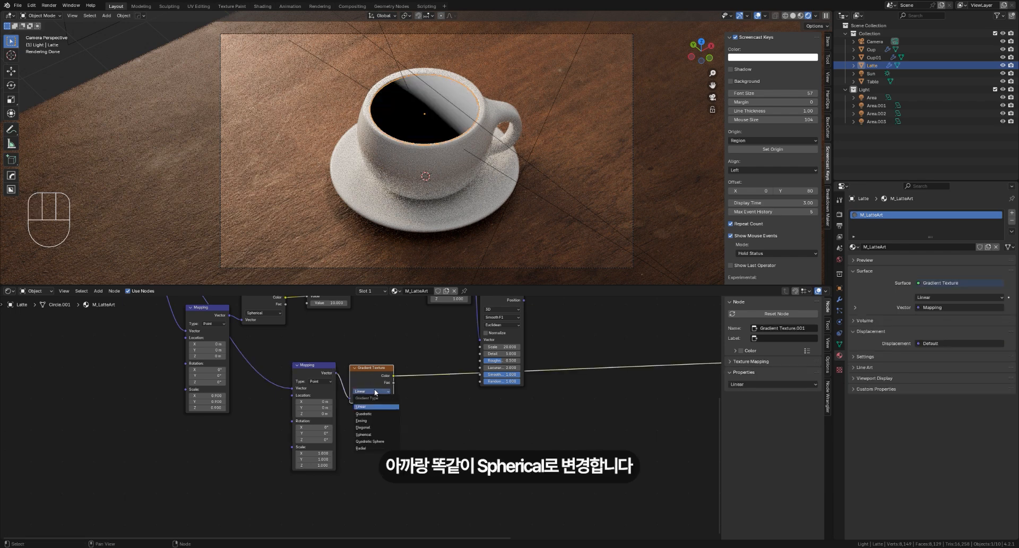
left_click(367, 432)
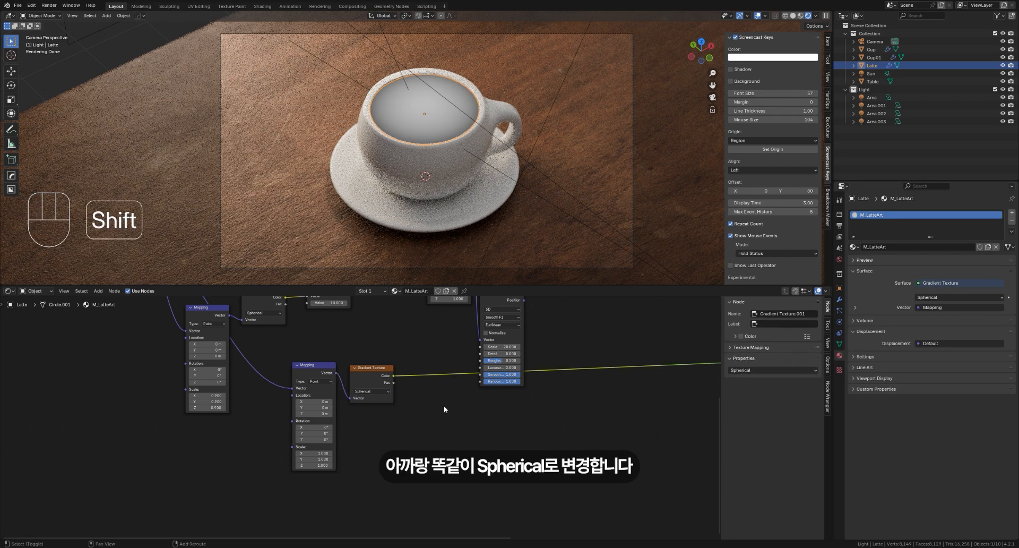
Step: Add a Color Ramp driven by the new Gradient Texture's factor and move its stops closer together to widen the white area
key("shift+a")
type("color")
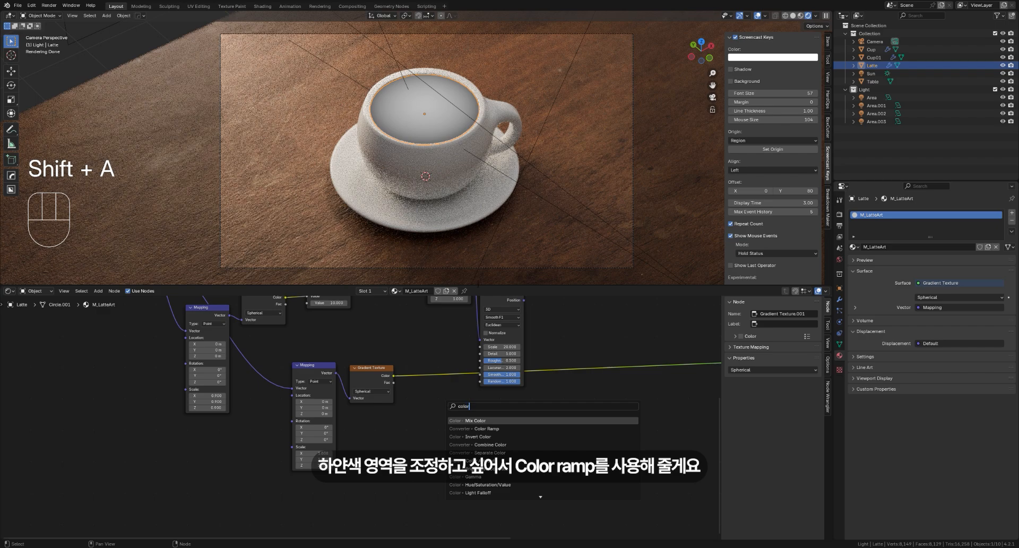
key("Down")
key("Return")
left_click(434, 373)
left_click_drag(434, 374, 418, 423)
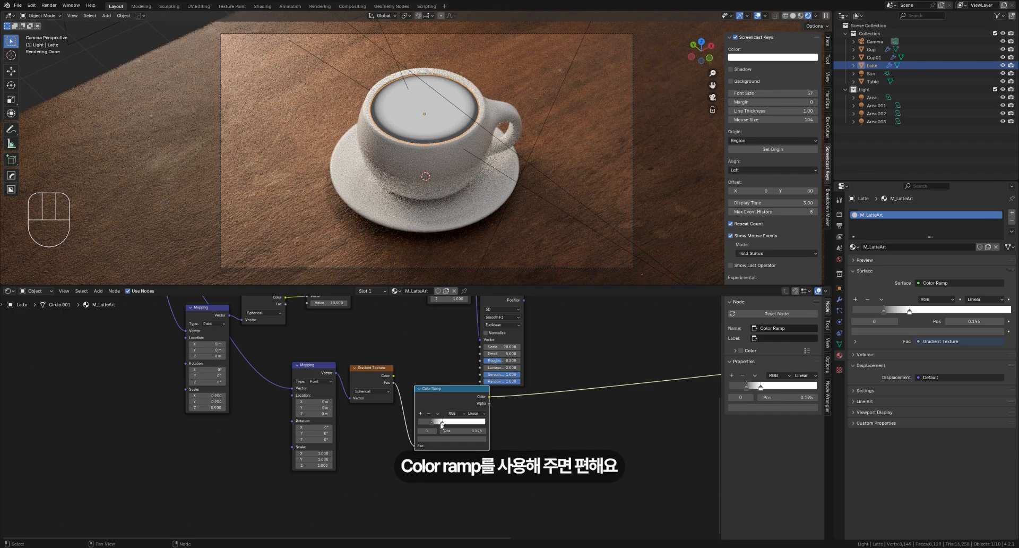
Step: Add a grey middle stop to the gradient's Color Ramp and move the white stop to about 0.541 for softer contrast
left_click(421, 413)
left_click(435, 423)
left_click(451, 439)
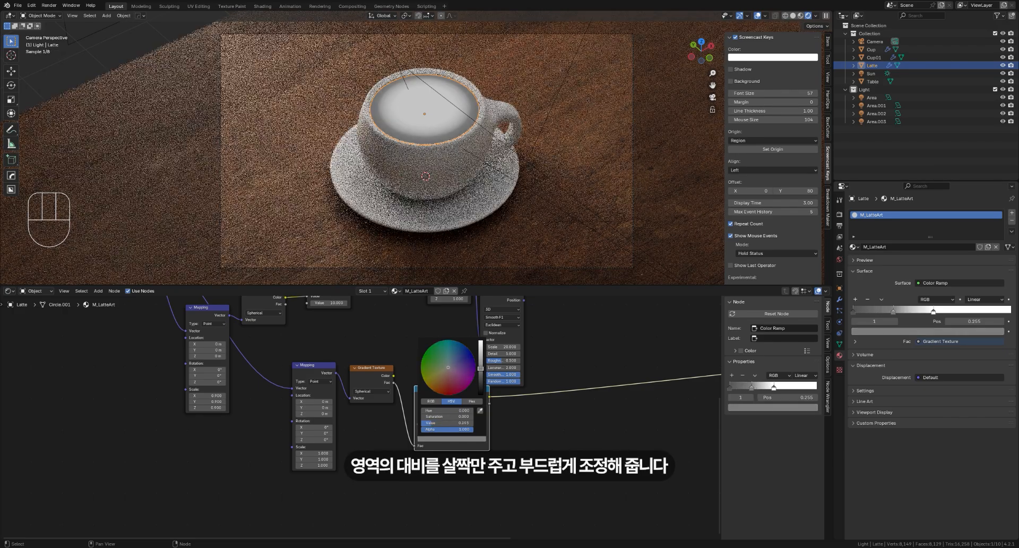
left_click_drag(451, 424, 454, 424)
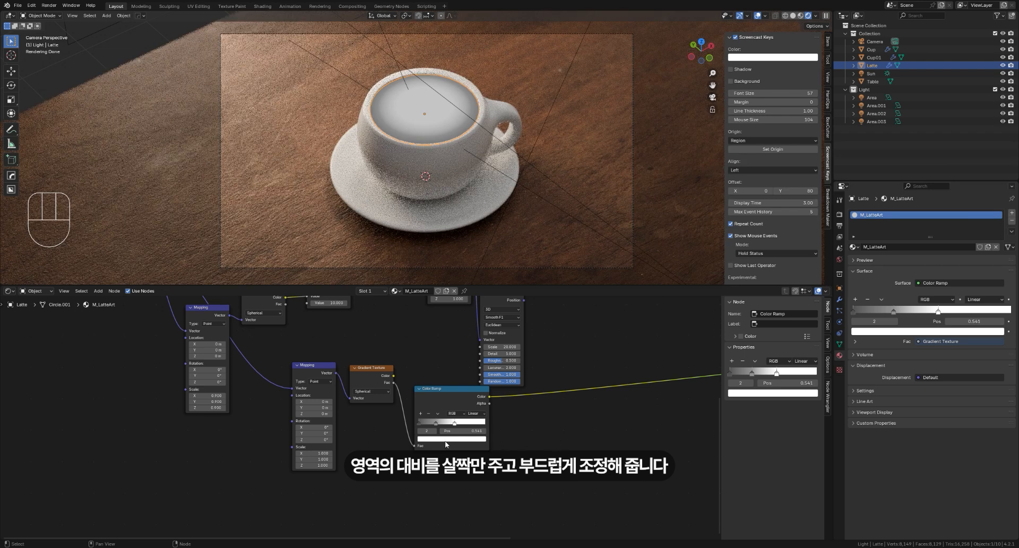
Step: Duplicate the Voronoi Texture and place the copy below the second Gradient Texture
middle_click_drag(378, 423, 419, 362)
scroll(419, 362, "down", 3)
middle_click_drag(374, 313, 369, 430)
scroll(364, 425, "down", 1)
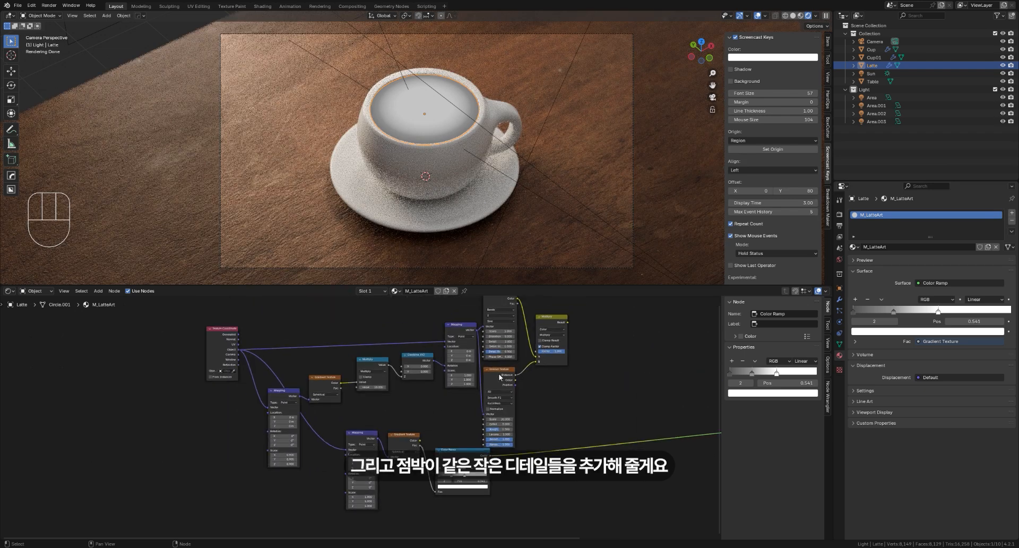
left_click(500, 377)
key("shift+d")
left_click(418, 483)
middle_click_drag(442, 490, 478, 422)
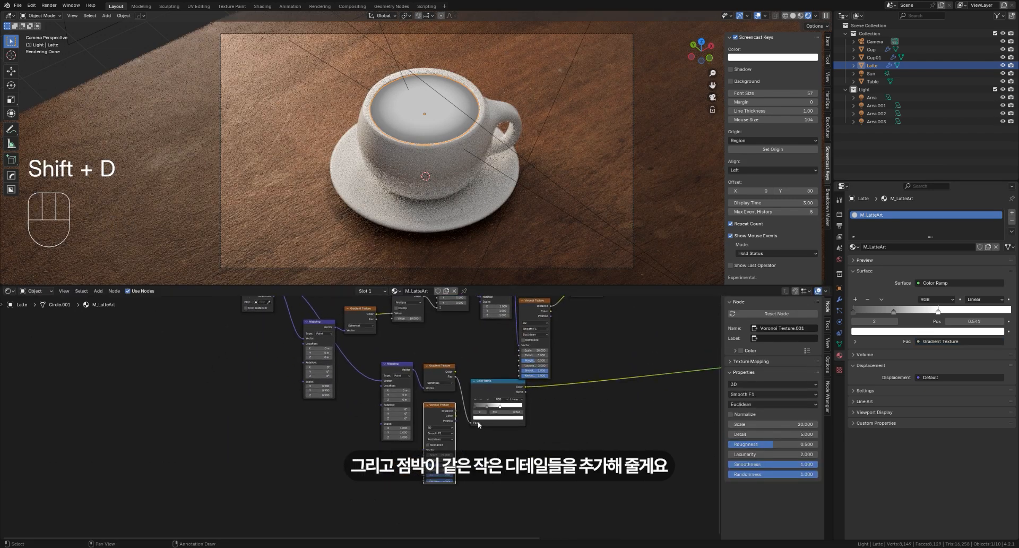
Step: Preview the copied Voronoi Texture, drive its vector from the duplicated Mapping node, and set its scale to 100
scroll(477, 422, "up", 2)
left_click(465, 409, "ctrl+shift")
left_click_drag(432, 351, 447, 461)
middle_click_drag(446, 461, 424, 441)
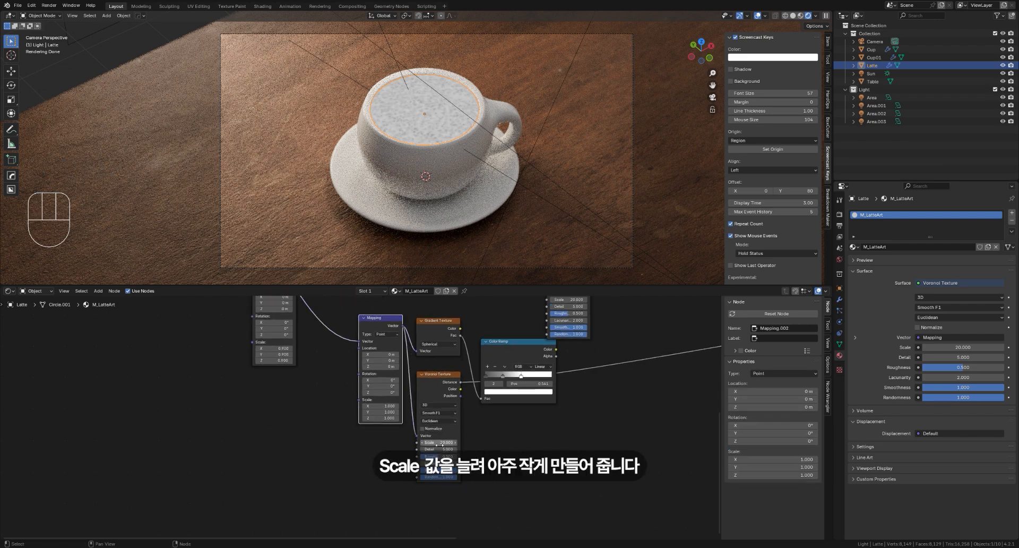
type("100")
Step: Add a Color Ramp driven by the copied Voronoi's distance, preview it, and tighten its stops for stronger contrast
key("shift+a")
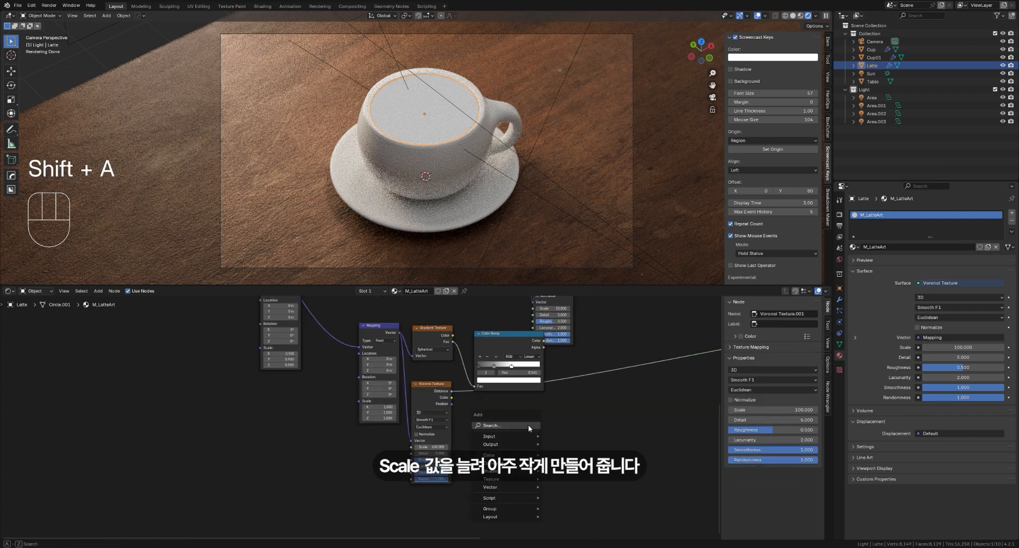
left_click(528, 424)
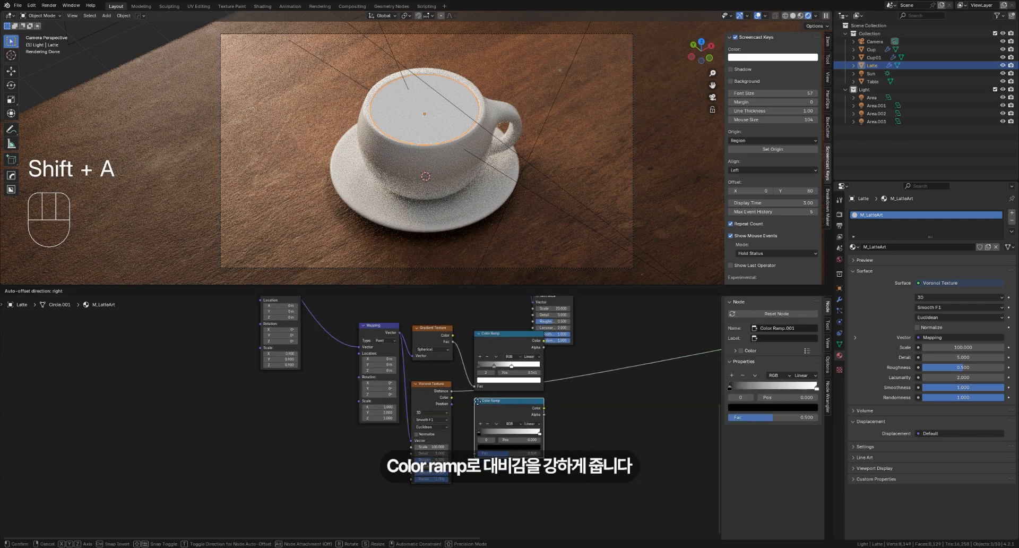
left_click(475, 399)
left_click_drag(453, 391, 498, 432)
left_click(496, 407, "ctrl+shift")
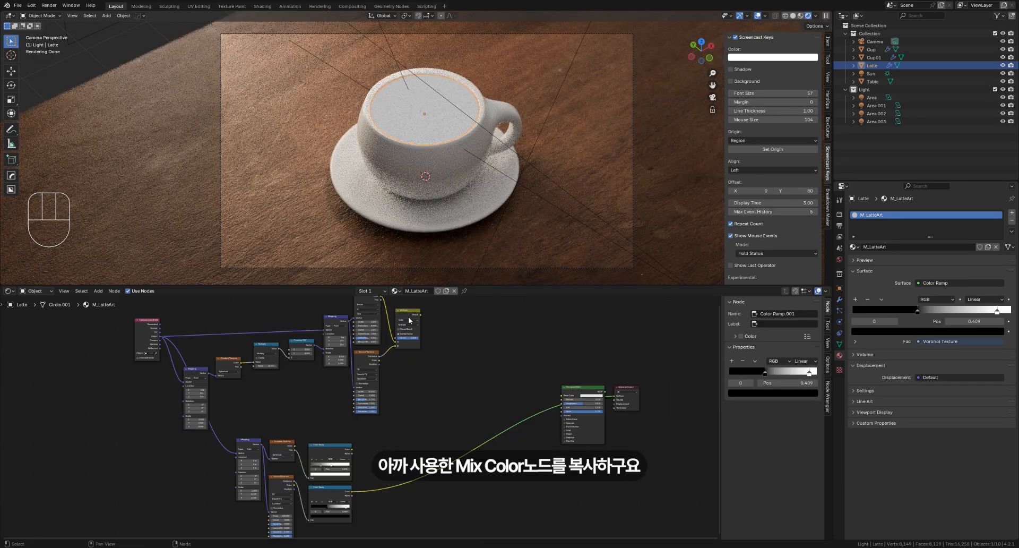
Step: Duplicate the Multiply node, combine the gradient's Color Ramp in A with the Voronoi's Color Ramp in B, and preview the result
key("shift+d")
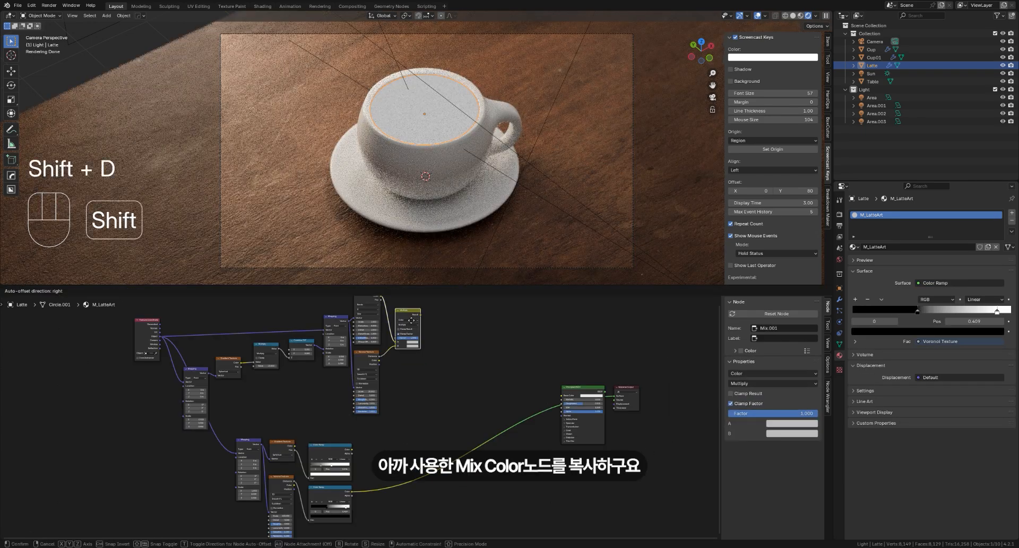
left_click(404, 435)
left_click_drag(352, 450, 388, 457)
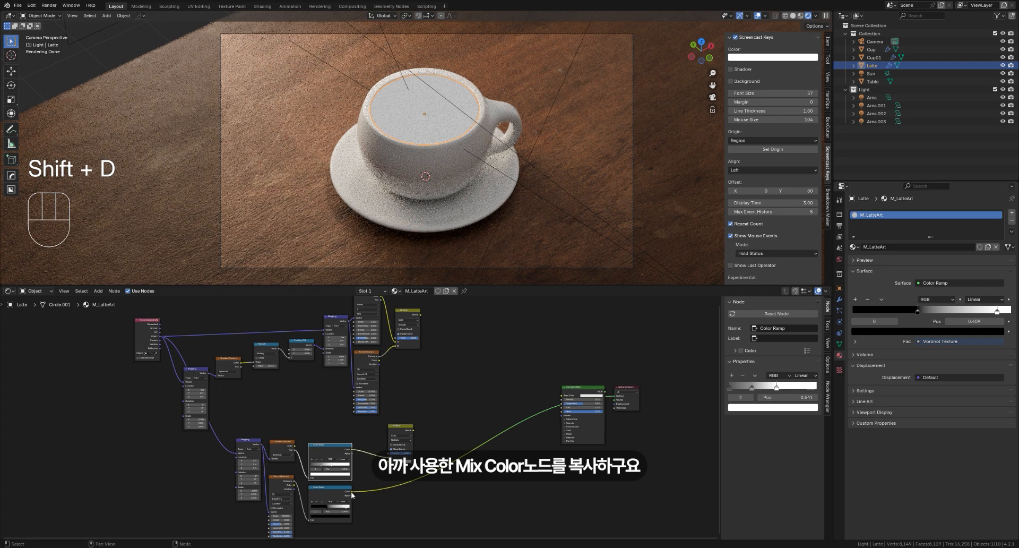
left_click_drag(352, 495, 390, 461)
left_click(399, 424, "ctrl+shift")
Step: Add another Mix Color node joining the swirl's Multiply result in A with the lower Multiply result in B
key("shift+a")
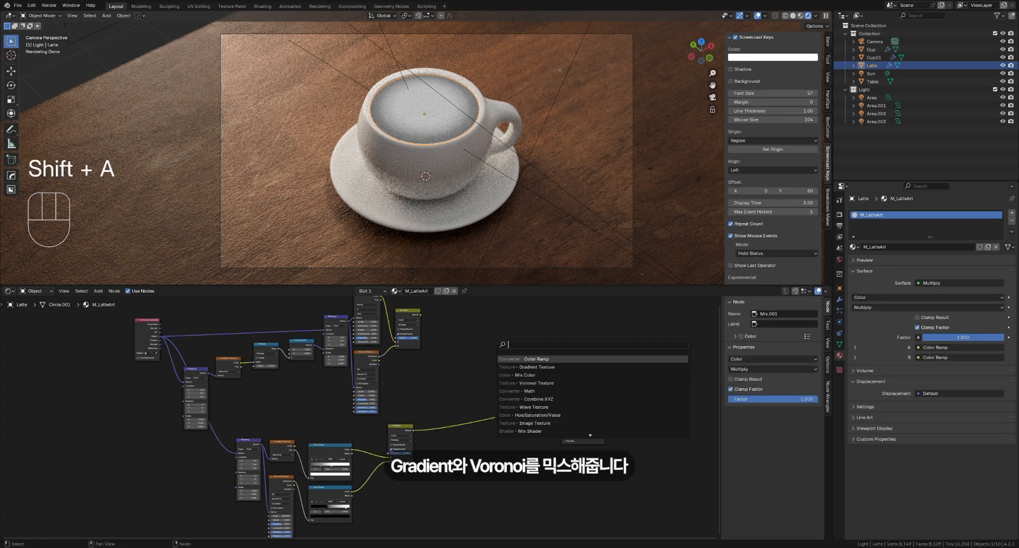
left_click(508, 375)
left_click(440, 350)
left_click_drag(420, 314, 427, 363)
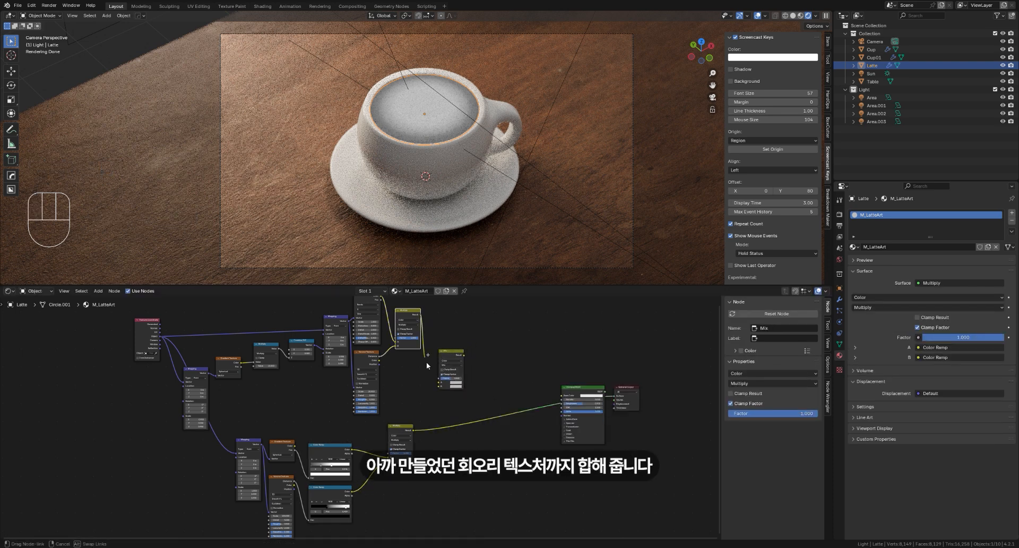
left_click_drag(413, 429, 436, 395)
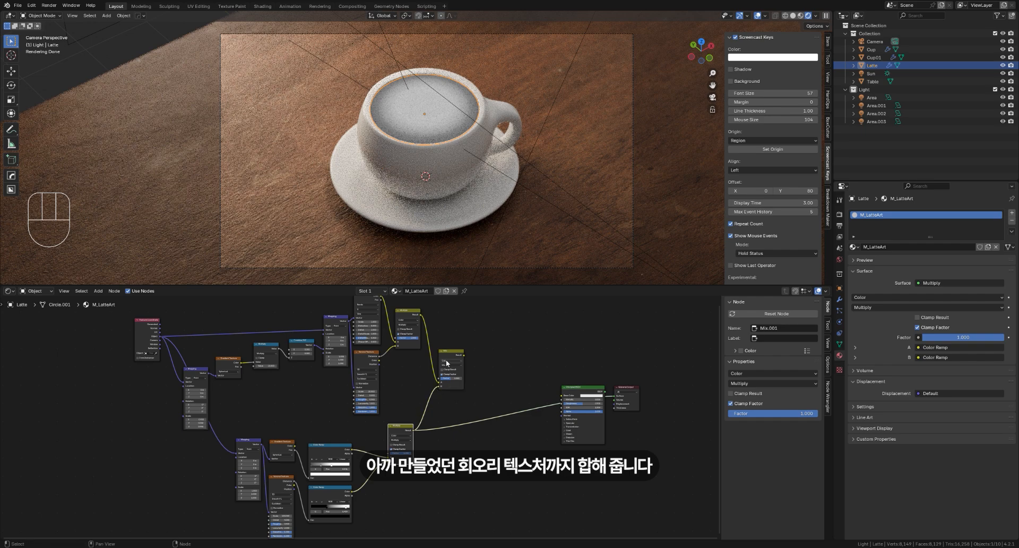
Step: Preview the new Mix node on the latte, switch its blend mode to Add, and set its factor to 1
left_click(447, 363, "ctrl+shift")
scroll(447, 366, "up", 4)
left_click(432, 385)
left_click(424, 489)
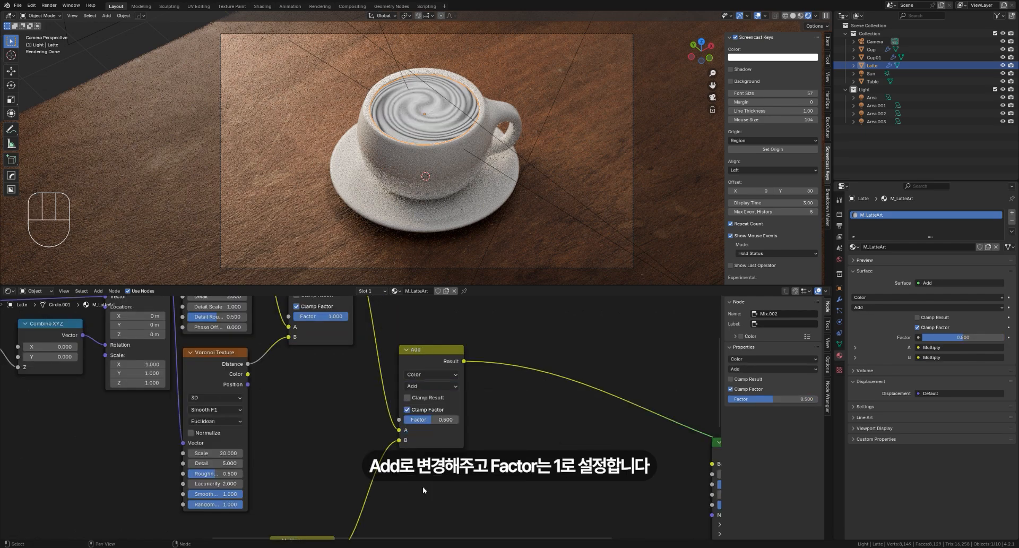
left_click_drag(426, 423, 456, 423)
Step: Add a Color Ramp after the Add node to color the combined latte texture
scroll(477, 414, "down", 2)
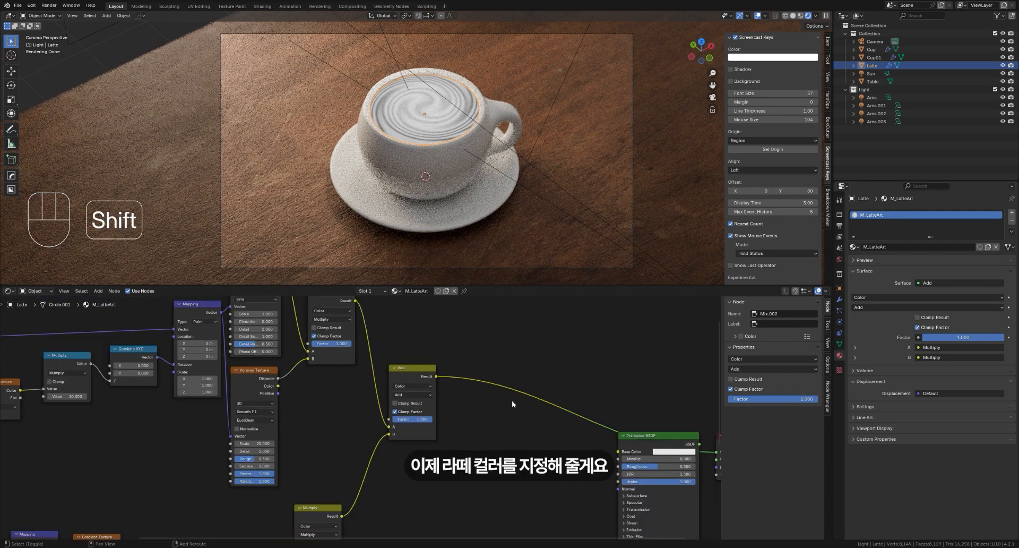
key("shift+a")
left_click(552, 423)
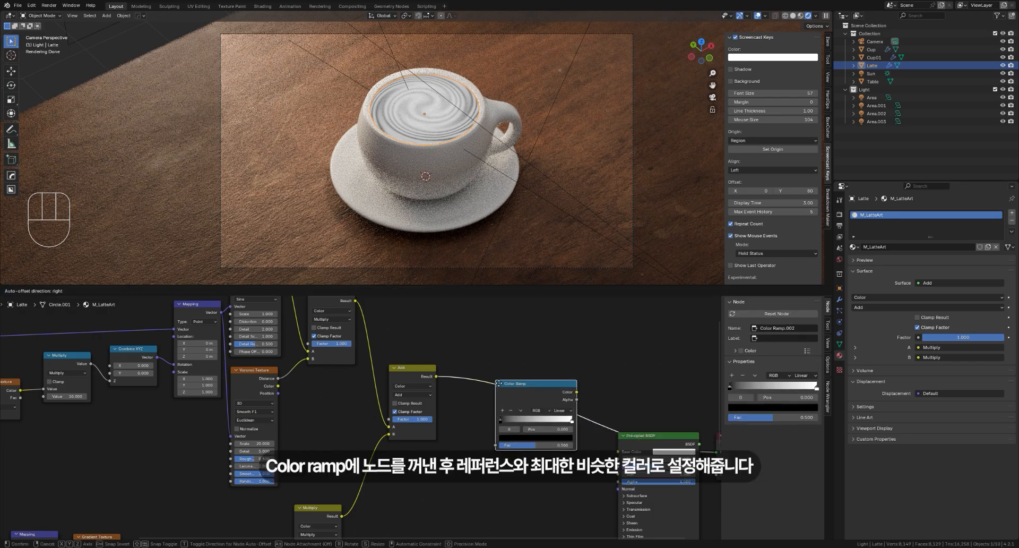
left_click(529, 409)
Step: Color the latte's Color Ramp with stops running from dark coffee brown through orange tones to white
left_click(501, 423)
left_click_drag(541, 371, 541, 338)
left_click_drag(507, 347, 500, 366)
left_click_drag(541, 337, 540, 357)
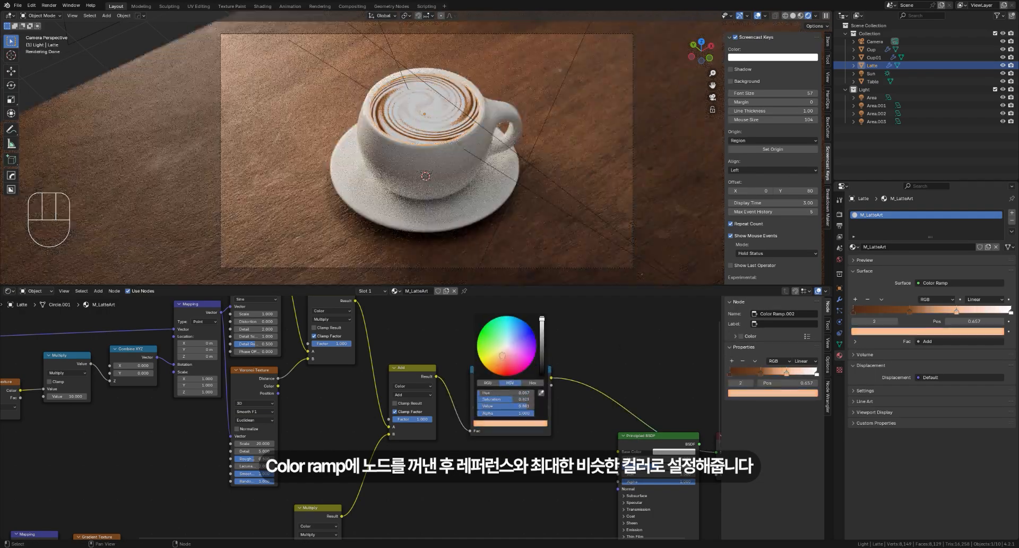
left_click_drag(520, 407, 572, 340)
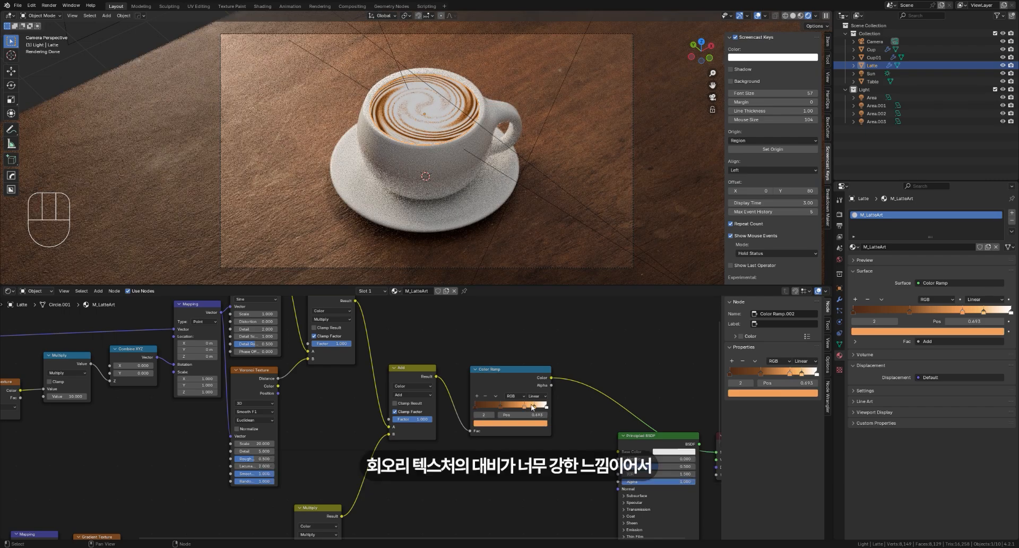
Step: Set the Wave Texture's scale to 0.6 and preview that texture alone on the latte
key("Home")
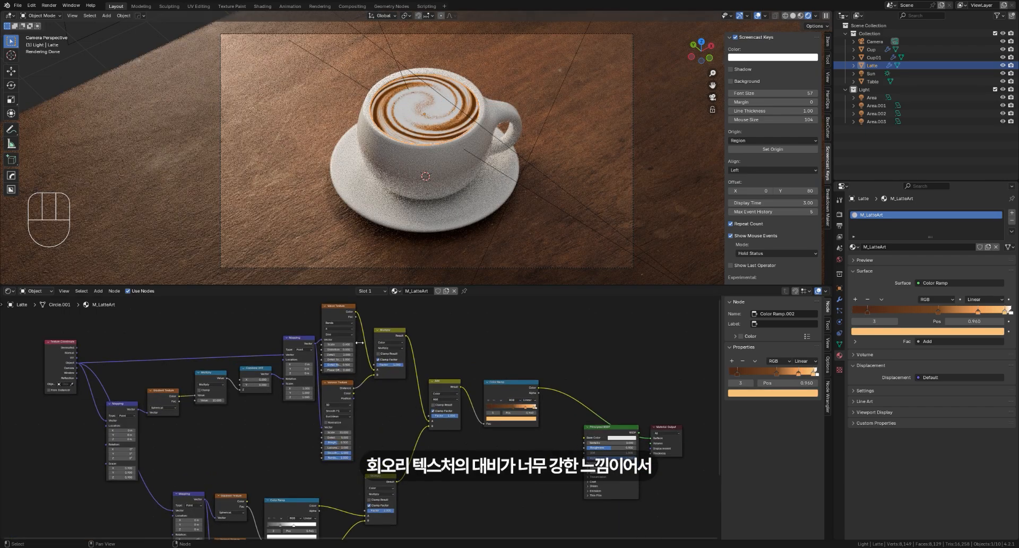
left_click(344, 350, "ctrl+shift")
Step: Add a Color Ramp between the Wave Texture's color output and the Multiply node
scroll(389, 381, "up", 2)
key("shift+a")
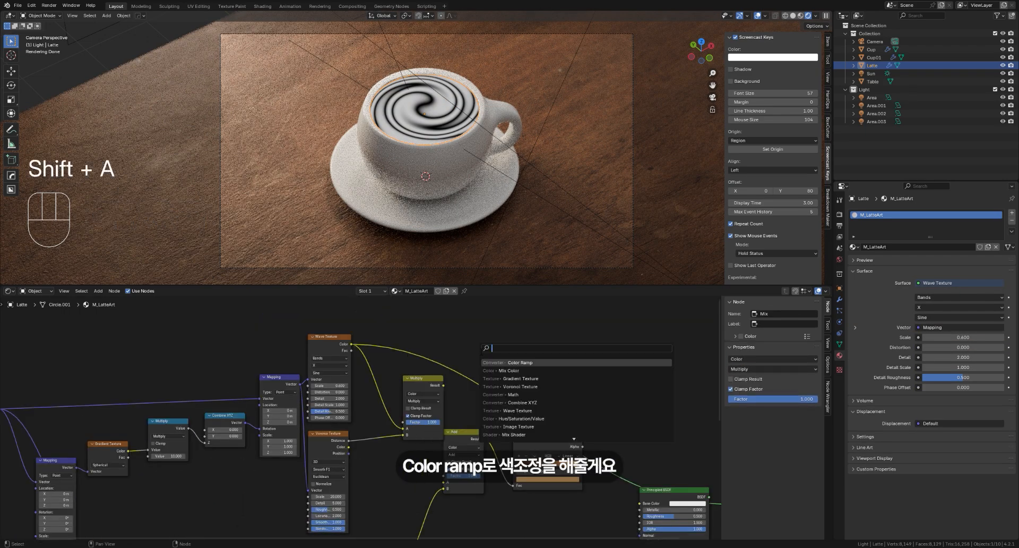
key("Return")
left_click(385, 366)
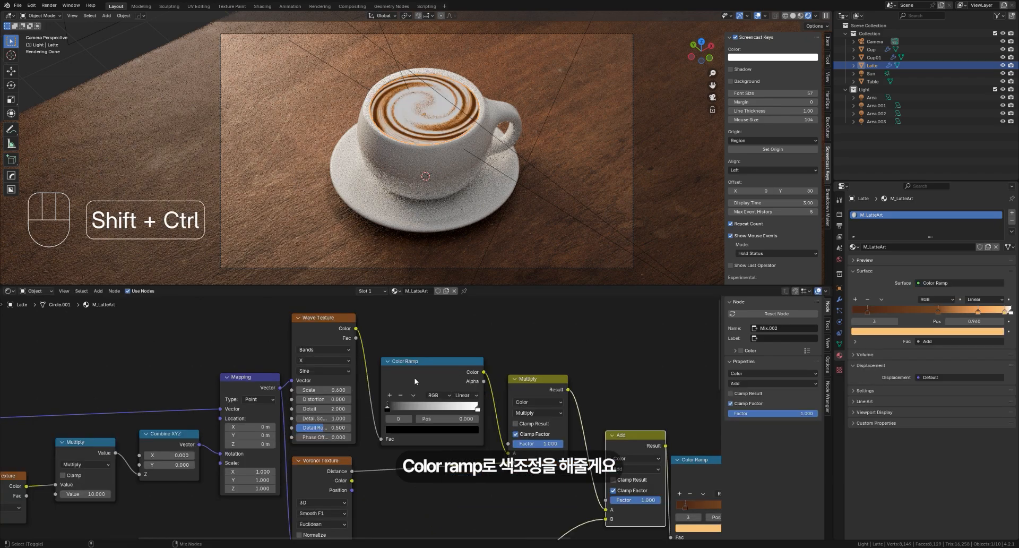
Step: Preview the Wave Texture's Color Ramp on the latte and darken its white stop to gray to soften the swirl's contrast
left_click(416, 381, "ctrl+shift")
left_click(477, 409)
left_click(467, 430)
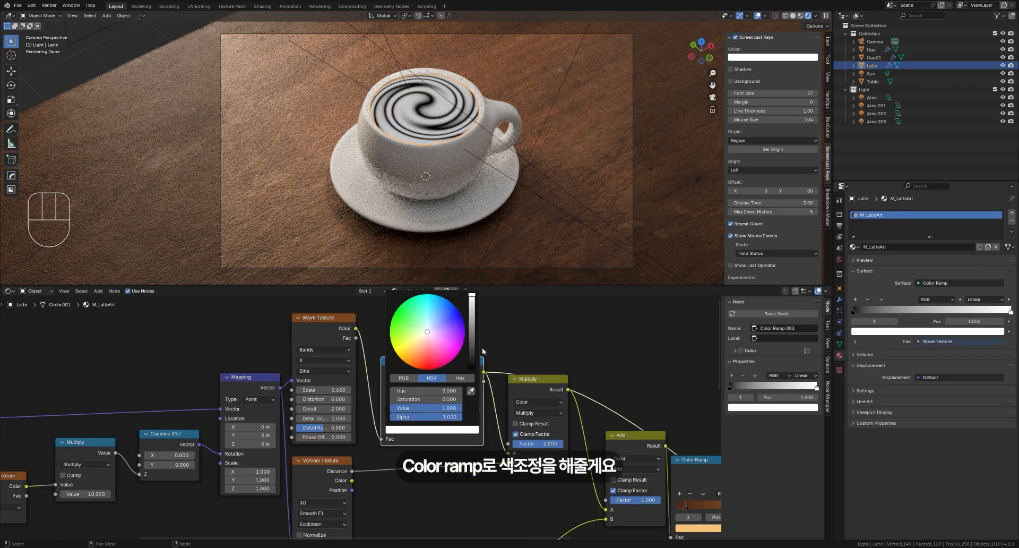
left_click_drag(471, 298, 472, 311)
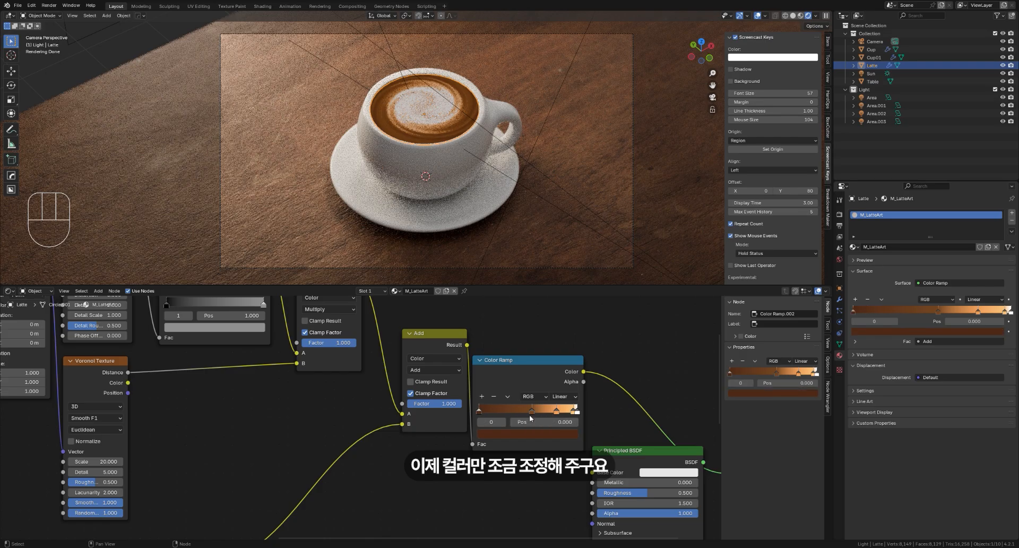
Step: Adjust the middle stops of the latte's coffee-colored ramp, placing the brown stop at position 0.277
left_click(557, 411)
left_click_drag(556, 411, 544, 411)
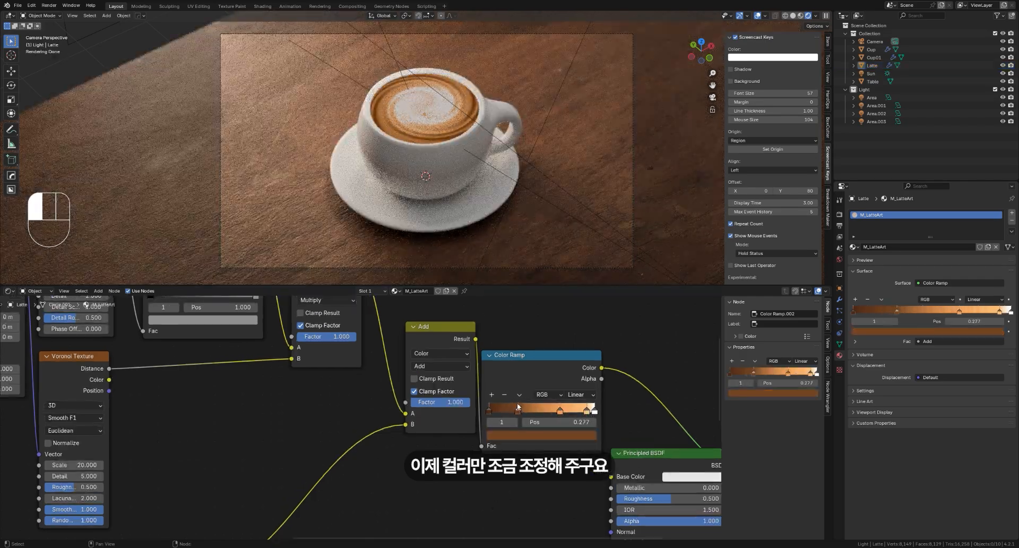
scroll(523, 397, "down", 1)
Step: Connect the coffee-colored Color Ramp to the Principled BSDF's Base Color and set the shader's roughness to 1
left_click_drag(537, 381, 650, 462)
left_click(635, 381)
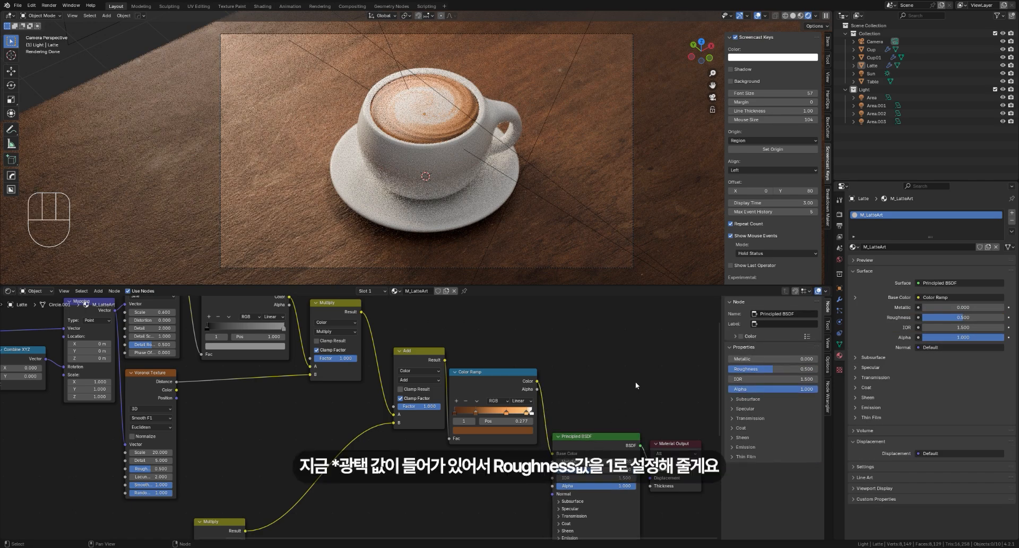
middle_click_drag(558, 485, 475, 432)
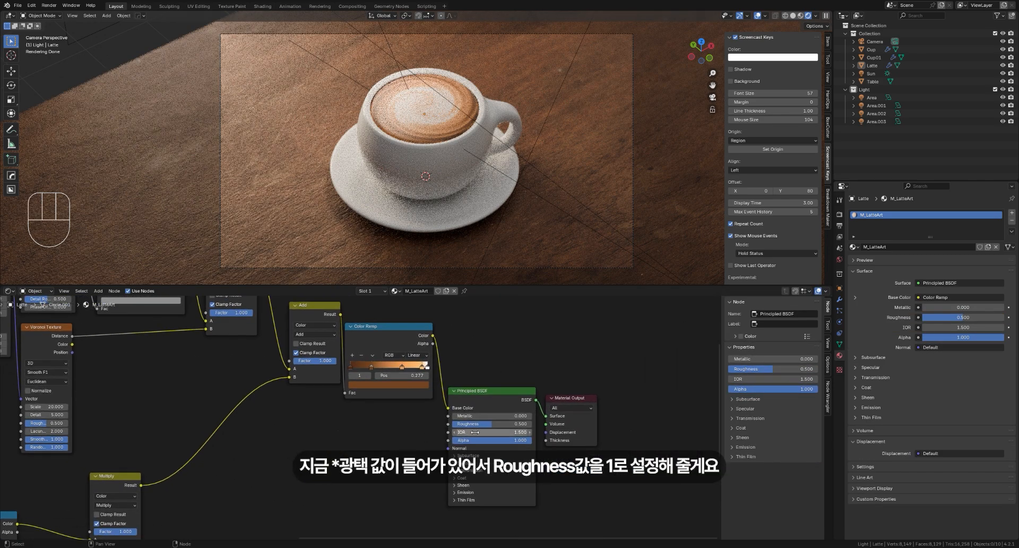
type("1")
key("Return")
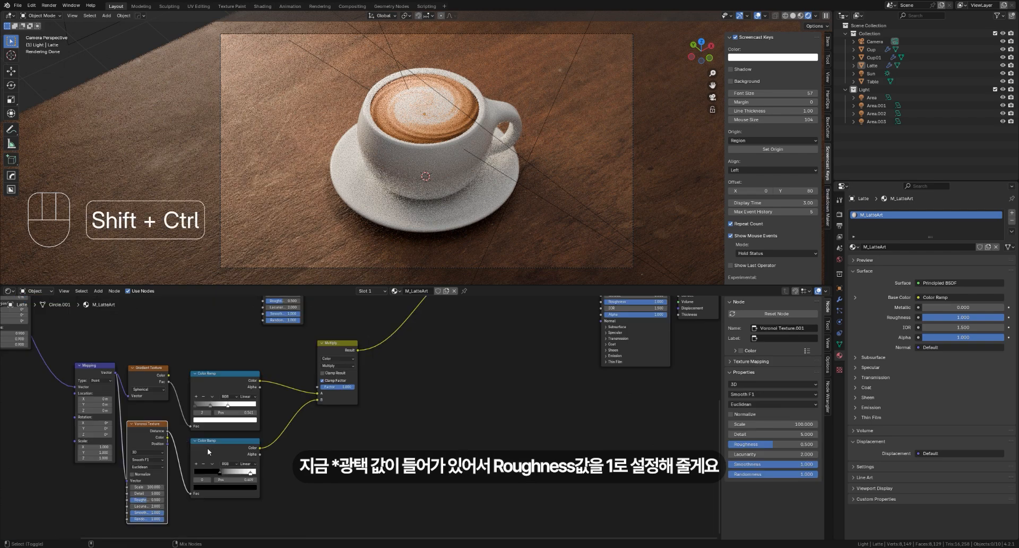
Step: Preview the Color Ramp of the scale-100 Voronoi Texture and insert a Bump node after it
left_click(207, 447, "ctrl+shift")
key("shift+a")
left_click(470, 422)
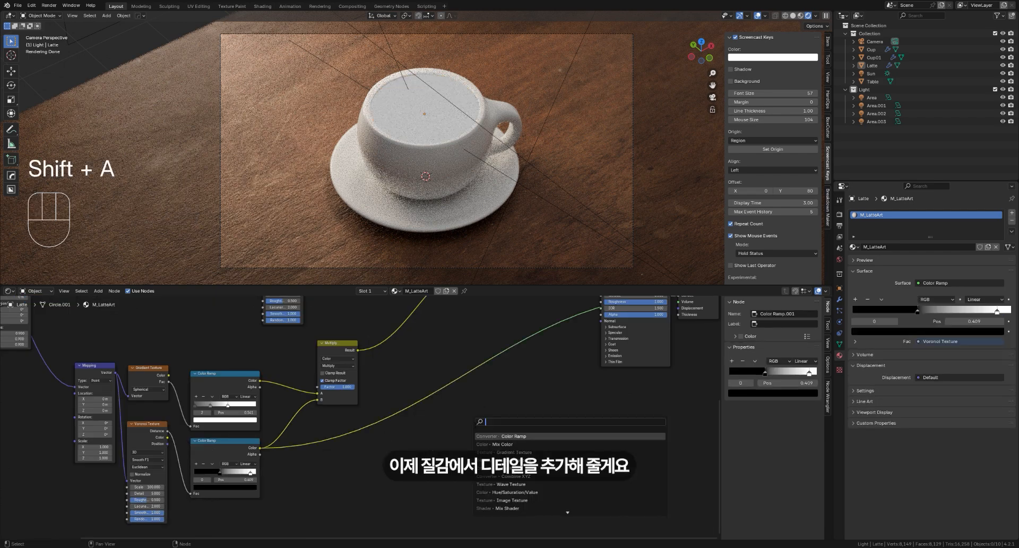
type("bump")
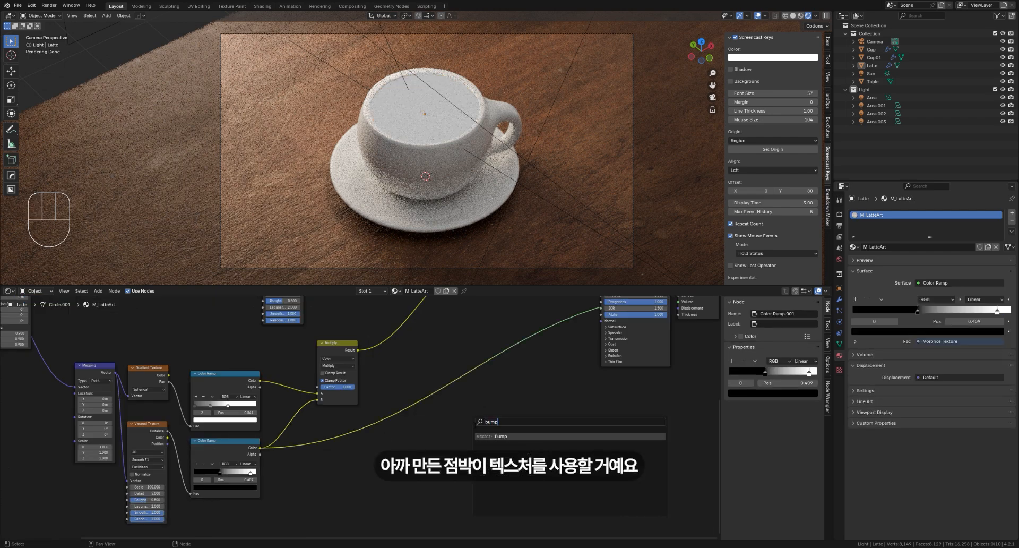
key("Return")
left_click(422, 428)
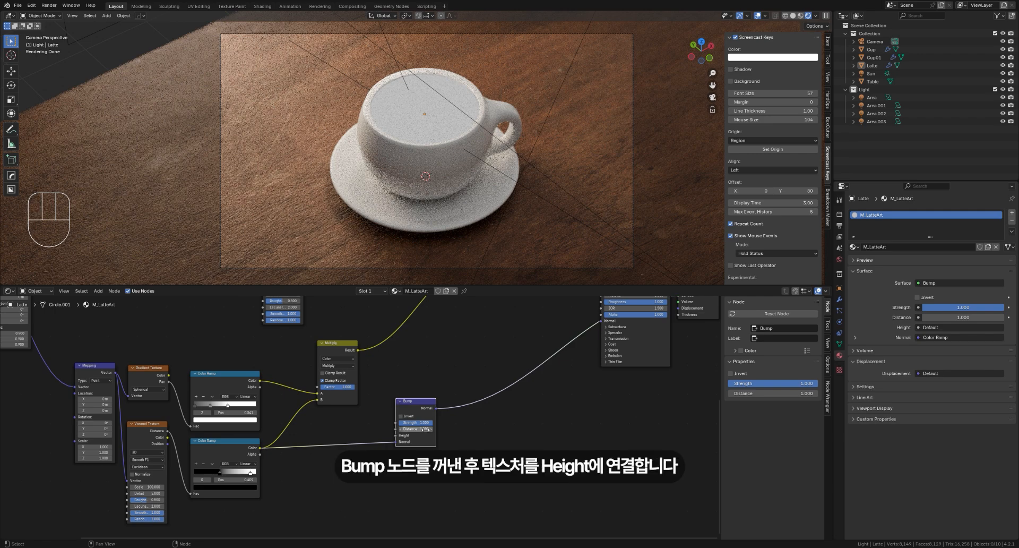
Step: Feed the Voronoi Color Ramp into the Bump's Height, link the Bump to the Principled BSDF's Normal, and preview the shader
middle_click_drag(426, 425, 364, 471)
left_click_drag(335, 487, 334, 481)
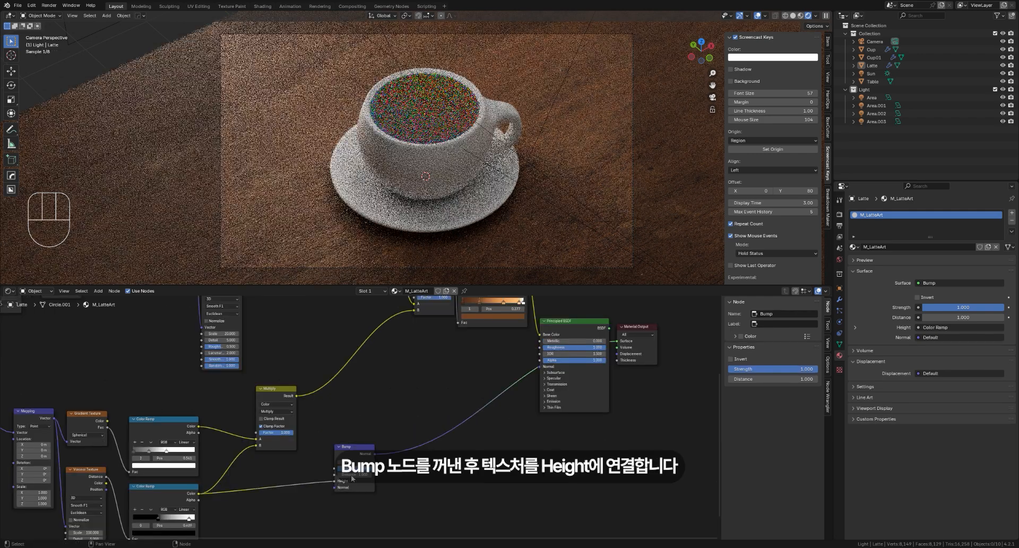
left_click_drag(374, 453, 542, 367)
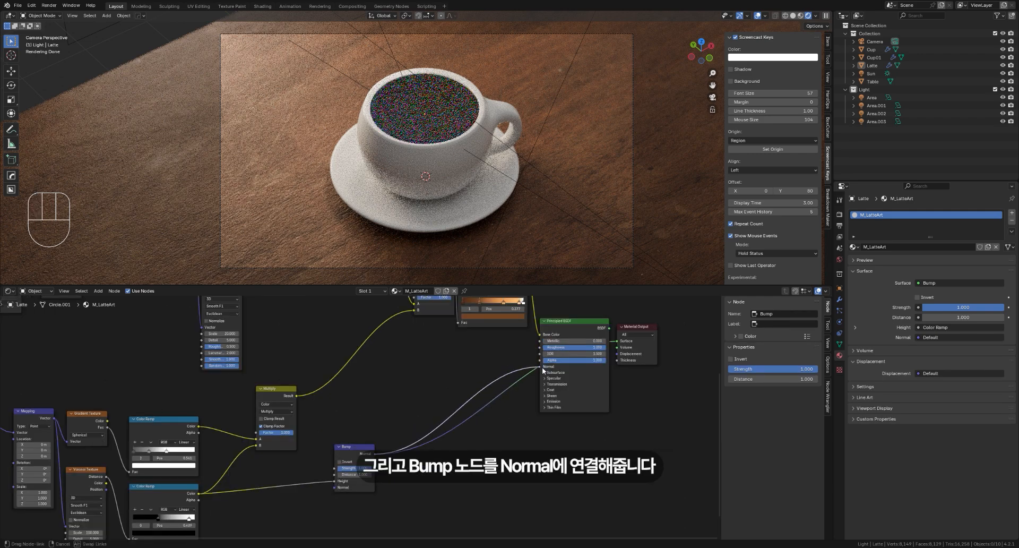
left_click(574, 326, "ctrl+shift")
Step: Set the Bump node's strength to 0.1 and check the latte surface up close
left_click(433, 481)
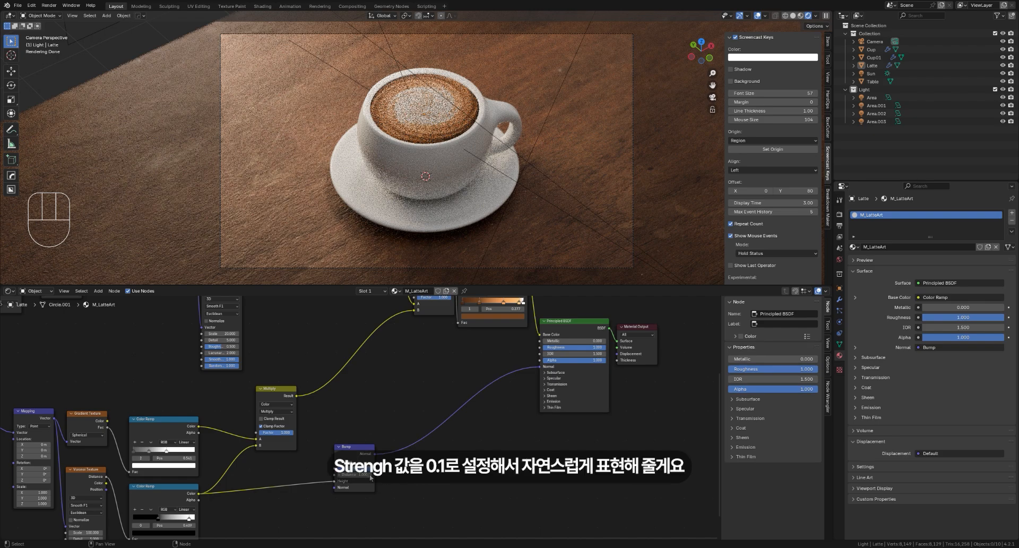
double_click(358, 469)
type("0.1")
key("Return")
scroll(673, 138, "up", 3)
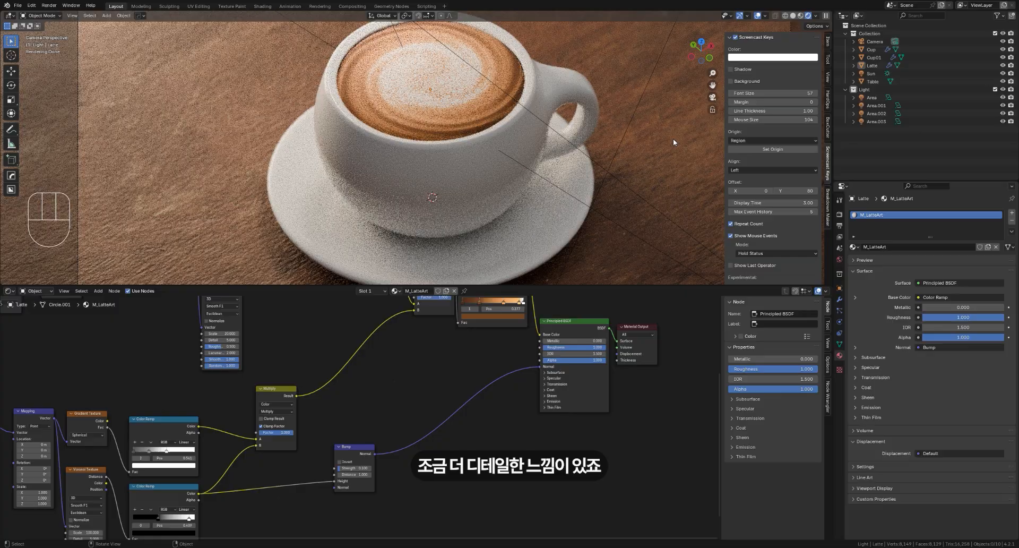
scroll(673, 139, "up", 2)
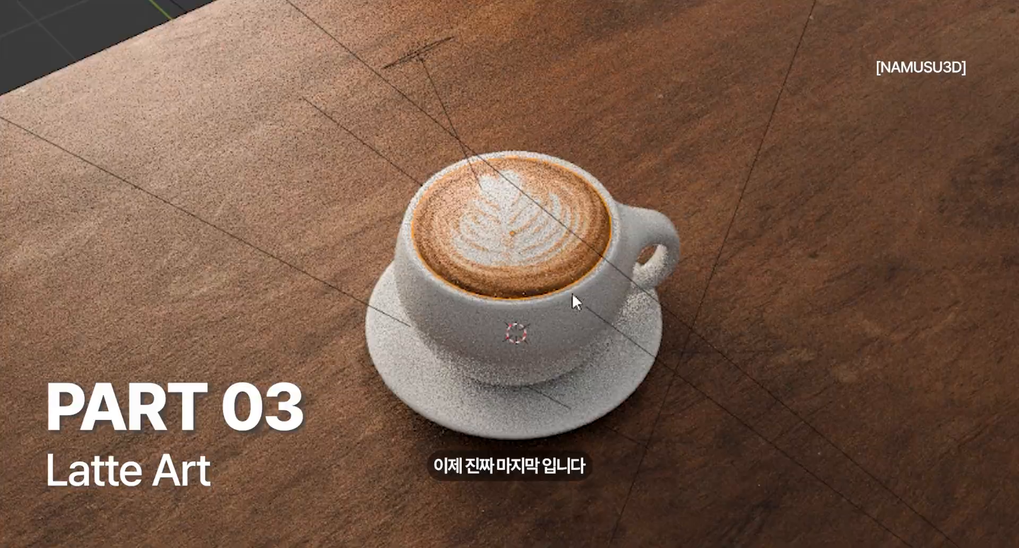
Step: Add an Image Texture node above the Multiply node, load LatteArt.psd into it, and preview it on the latte
scroll(574, 296, "up", 5)
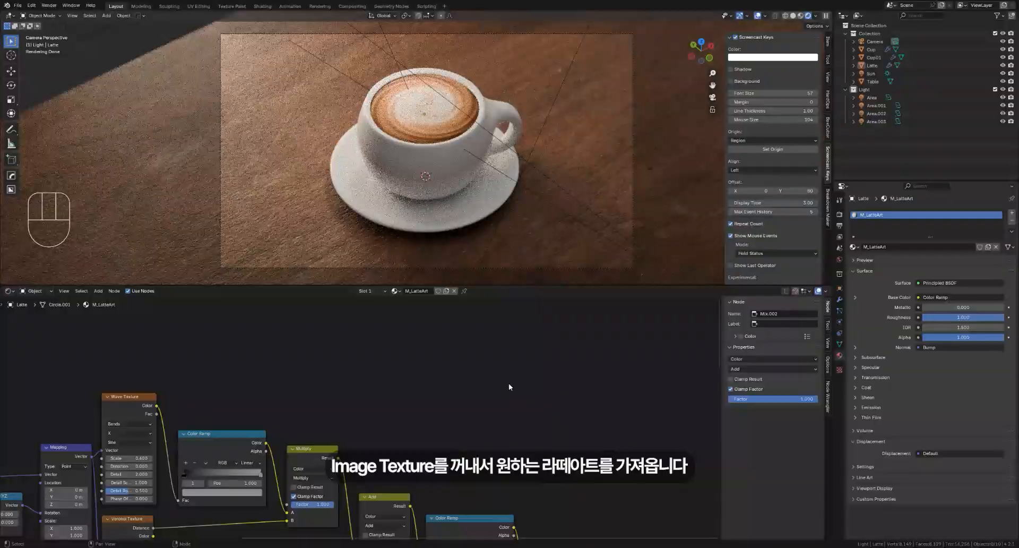
key("shift+a")
type("ima")
key("Return")
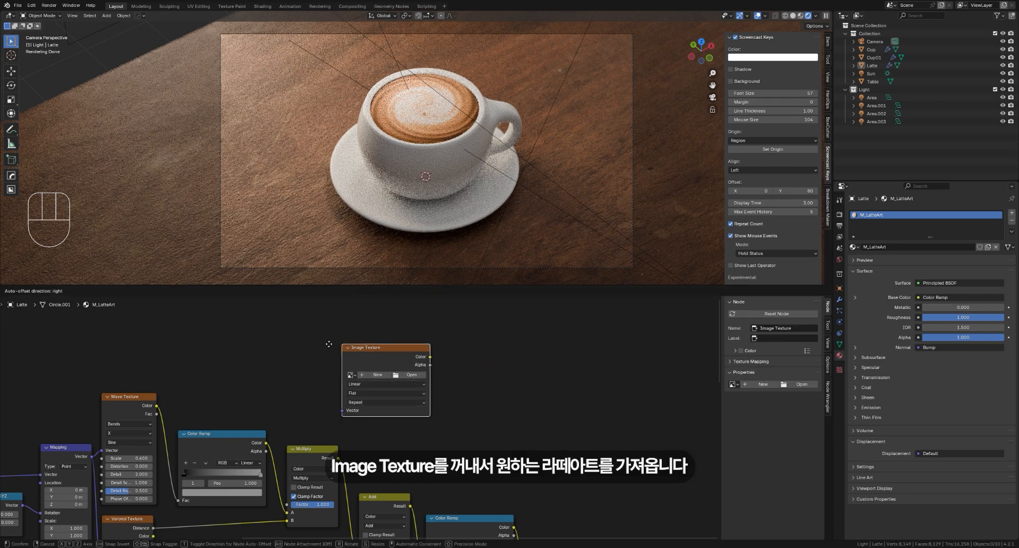
left_click(340, 351)
left_click(359, 352)
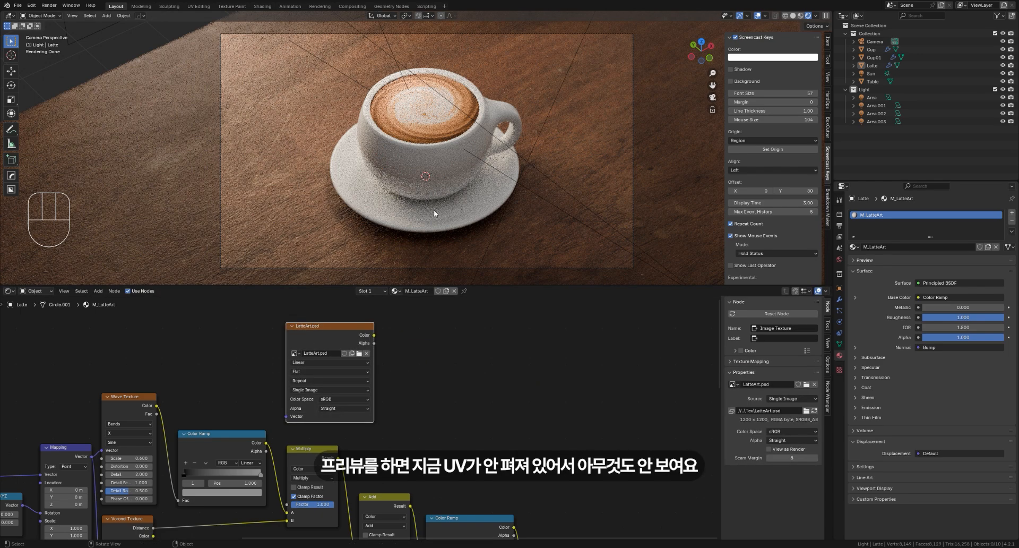
left_click(325, 330, "ctrl+shift")
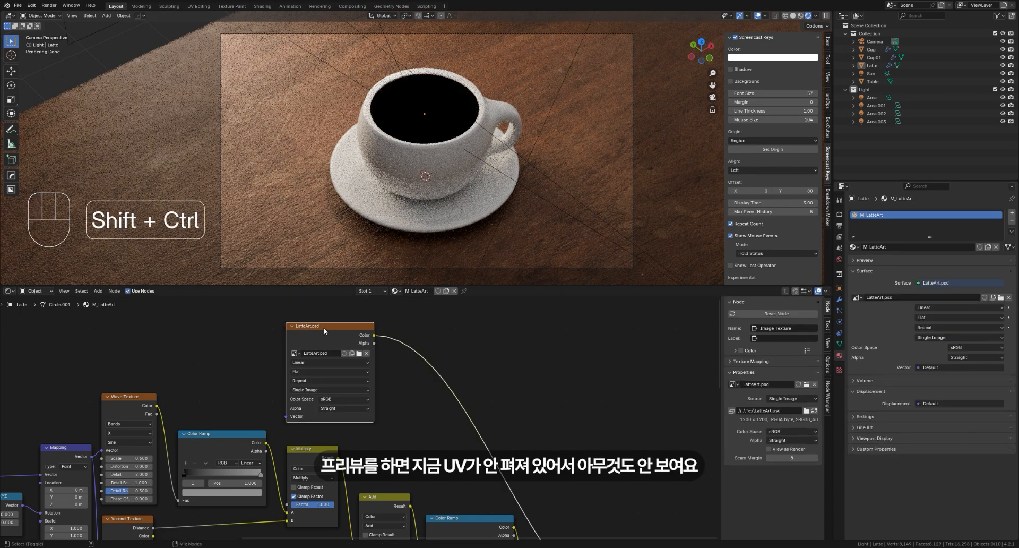
Step: Switch to the UV Editing workspace, select all of the latte's faces, and unwrap them
scroll(530, 338, "down", 3)
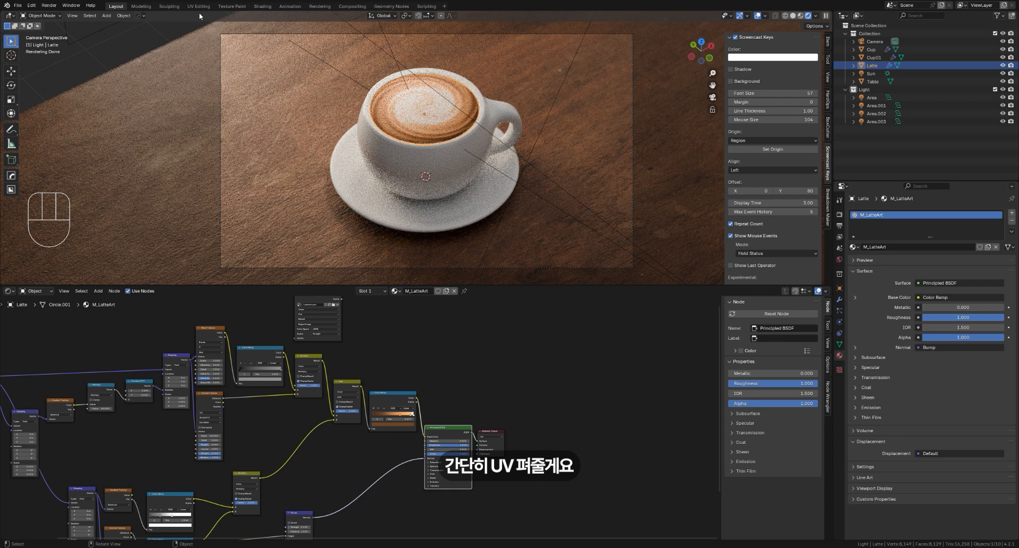
left_click(198, 6)
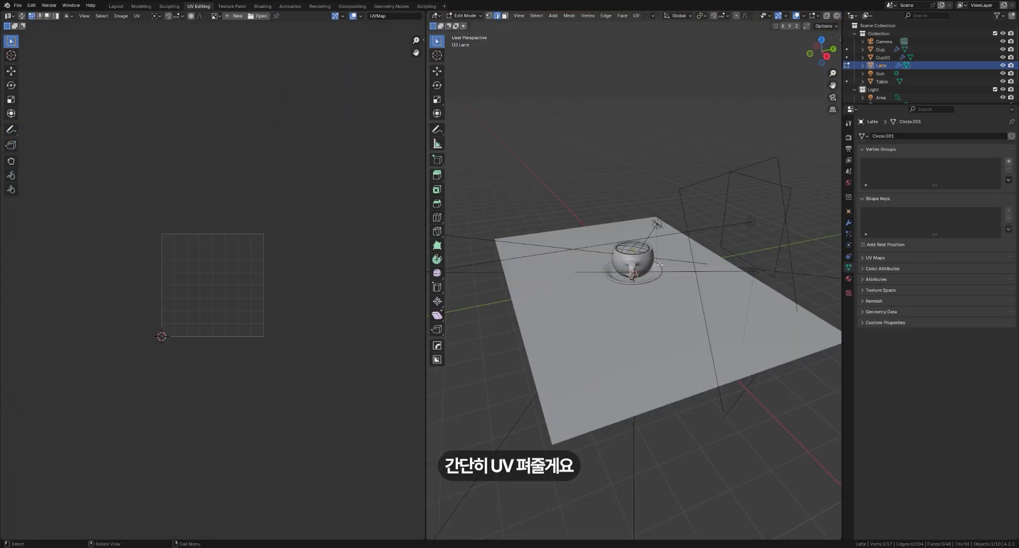
scroll(659, 264, "up", 8)
middle_click_drag(629, 244, 636, 261)
key("a")
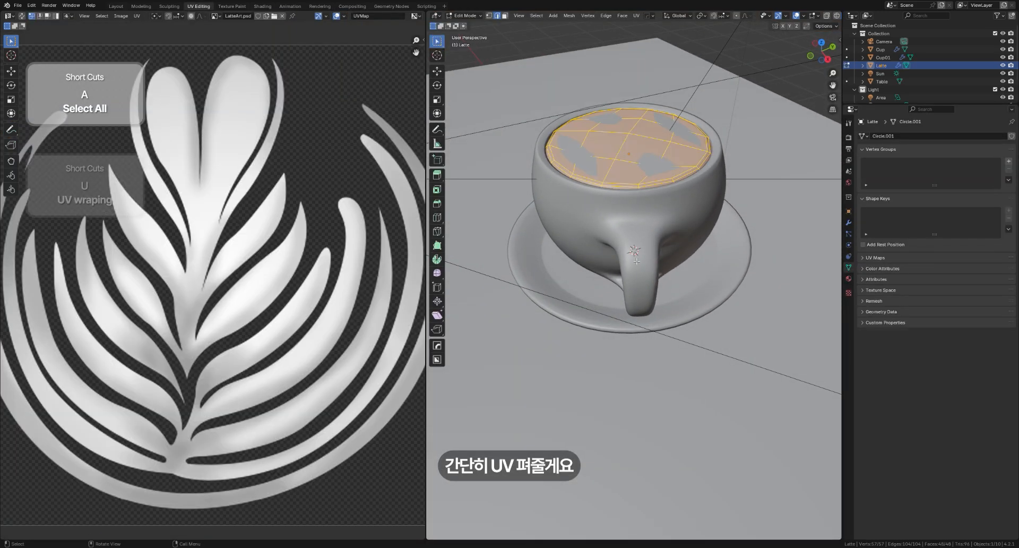
key("u")
left_click(637, 260)
key("Home")
Step: Scale all the latte's UVs up by about 1.11 around the leaf image and leave Edit Mode
key("a")
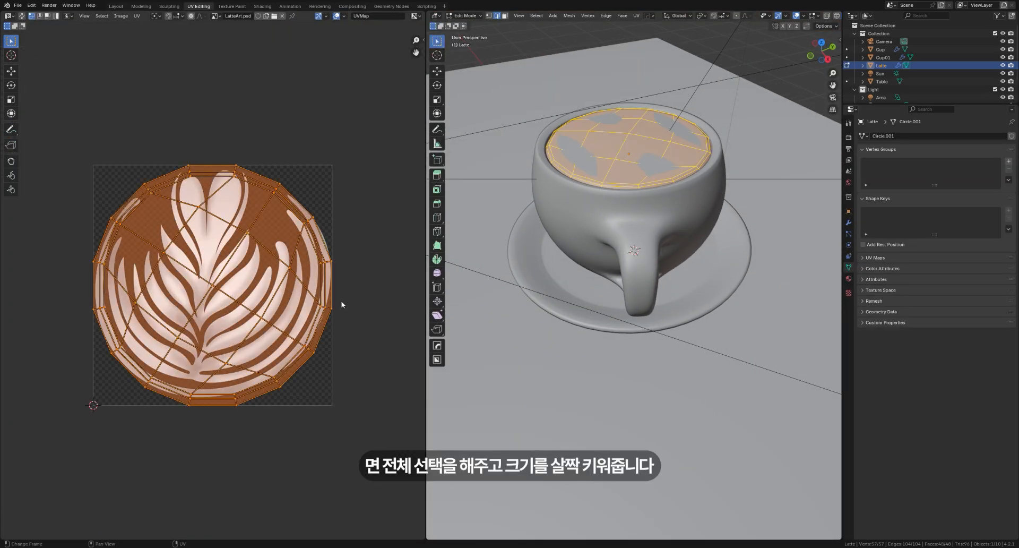
scroll(341, 304, "up", 1)
key("s")
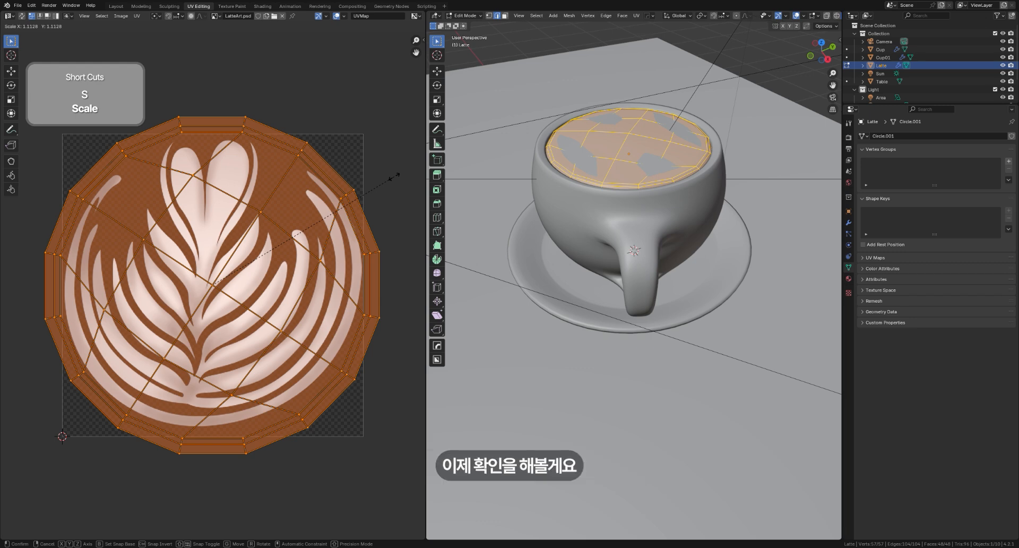
left_click(398, 174)
key("Tab")
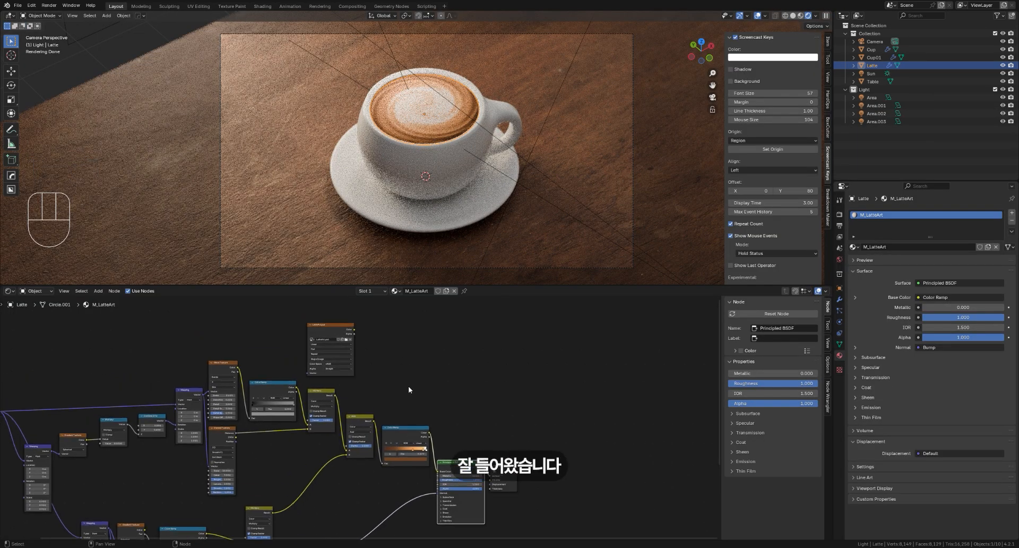
Step: Preview the LatteArt.psd texture on the latte in the Layout workspace and set its extension to Extend
left_click(330, 347, "ctrl+shift")
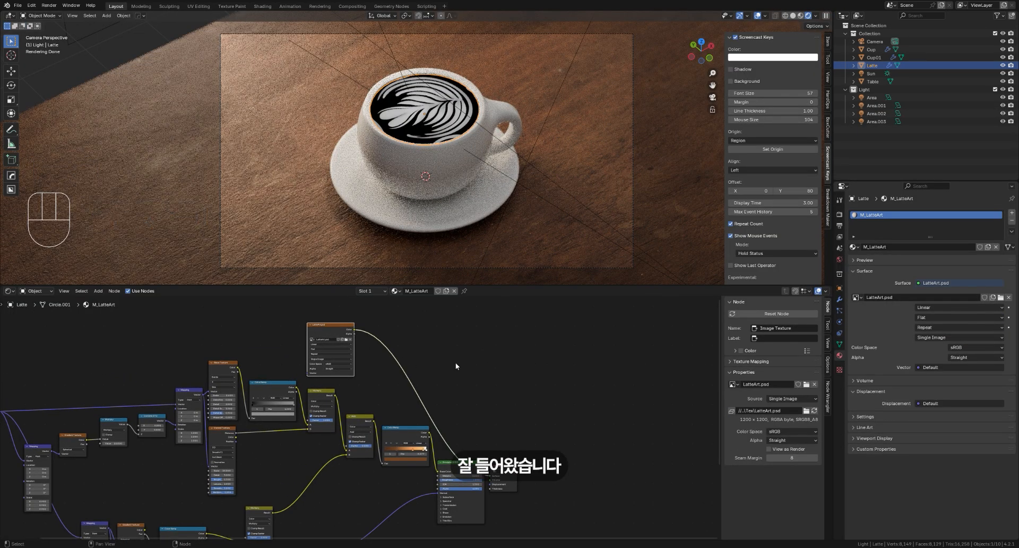
scroll(348, 375, "up", 5)
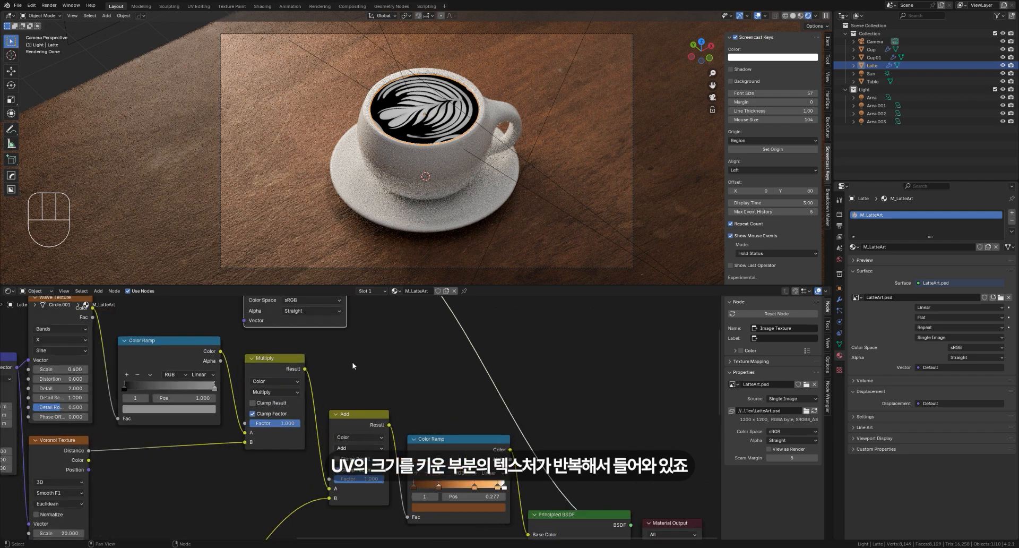
left_click(352, 307)
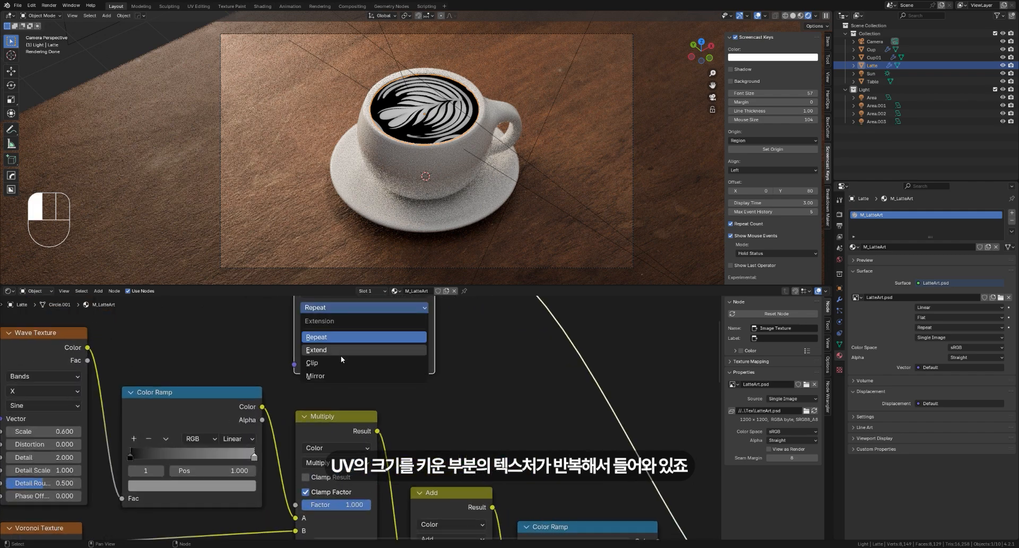
left_click(382, 346)
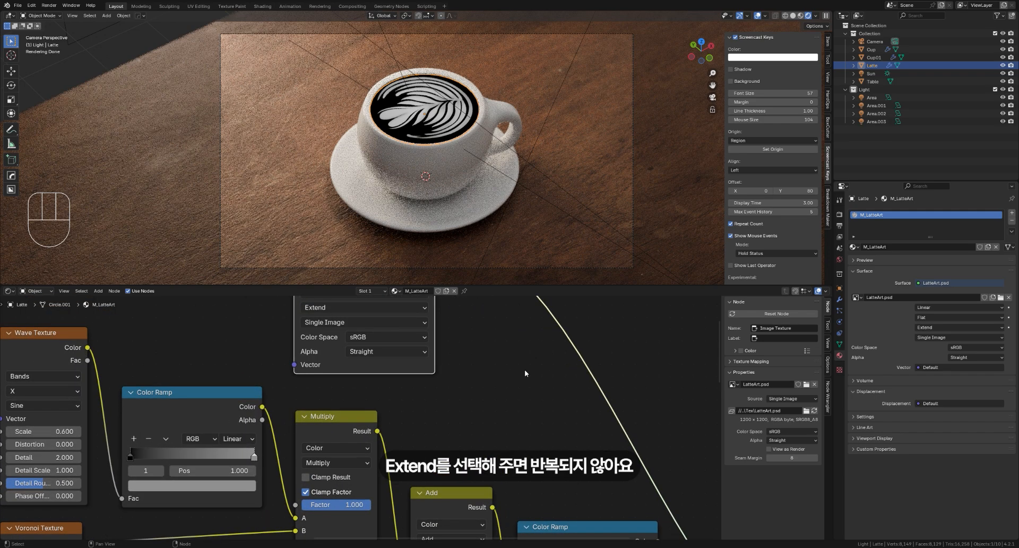
Step: Rotate the latte object around the Z axis until the leaf pattern stands upright in the camera view
middle_click_drag(525, 369, 561, 479)
key("r")
key("z")
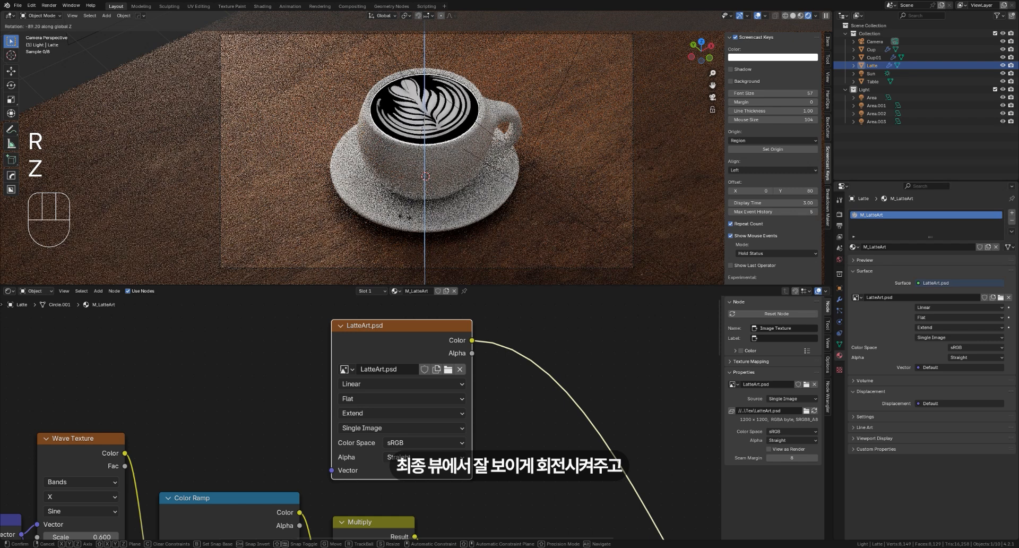
left_click(370, 218)
left_click(629, 358)
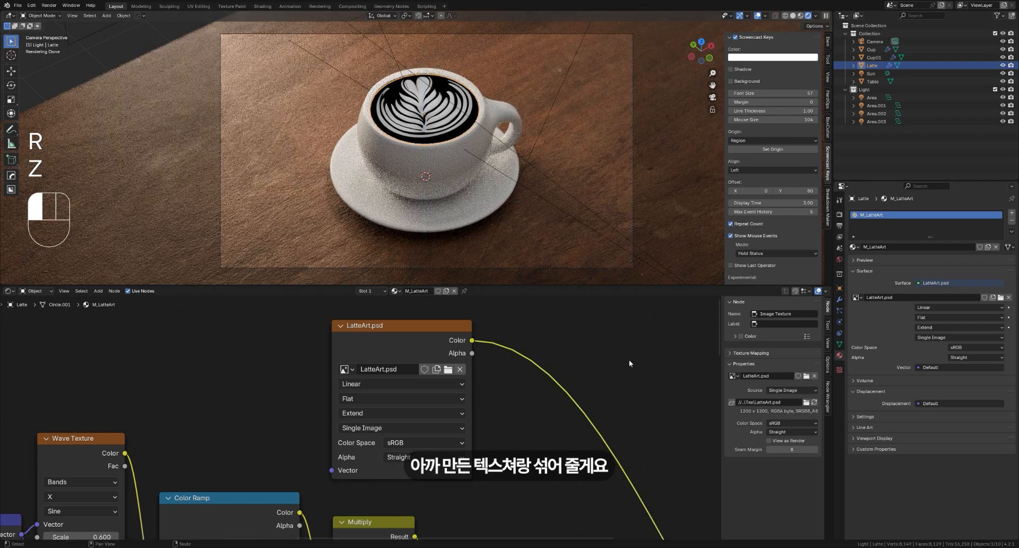
Step: Rearrange the LatteArt.psd and Color Ramp nodes to make room, and add a Mix Color node on the image's color output
left_click_drag(392, 372, 394, 342)
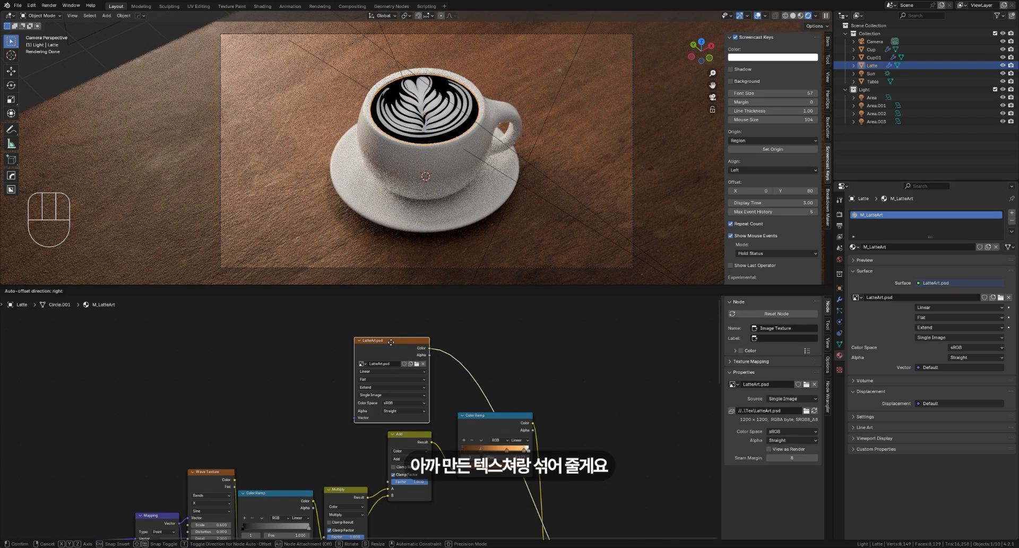
middle_click_drag(503, 368, 399, 348)
left_click_drag(395, 409, 482, 408)
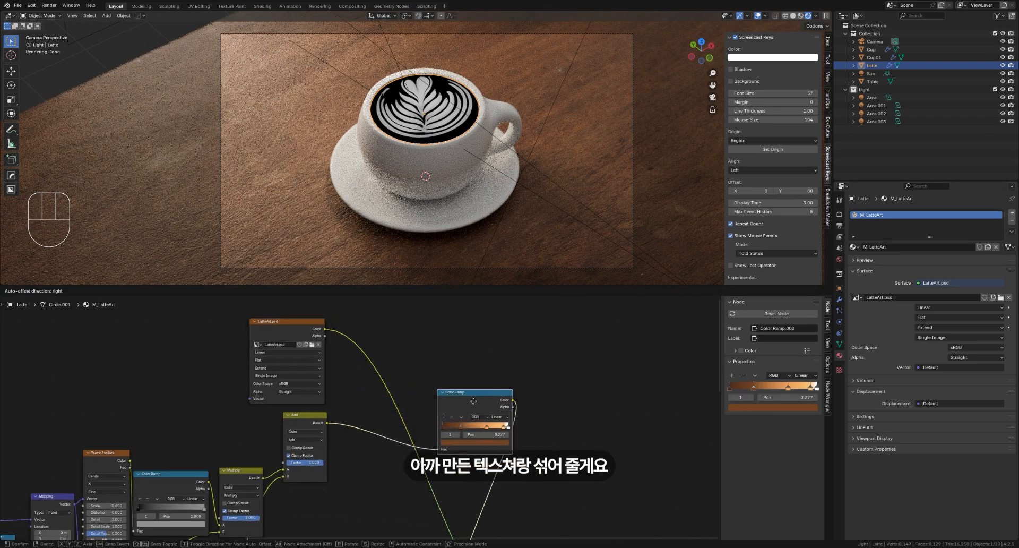
key("shift+a")
left_click(492, 396)
left_click(388, 373)
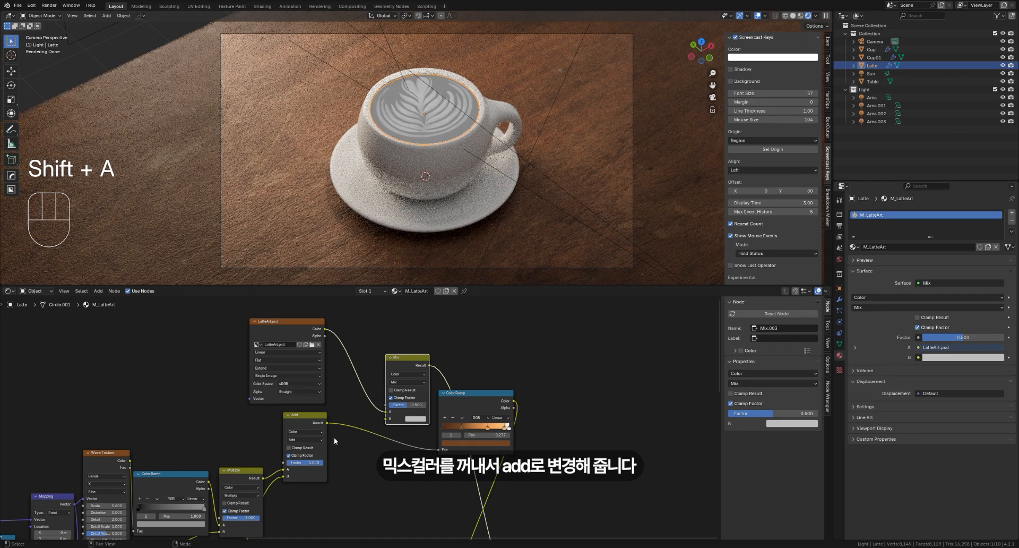
Step: Connect the swirl Add result to the new Mix node's B input, set its blending to Add, and output the Principled BSDF
left_click_drag(327, 423, 385, 419)
left_click(391, 382)
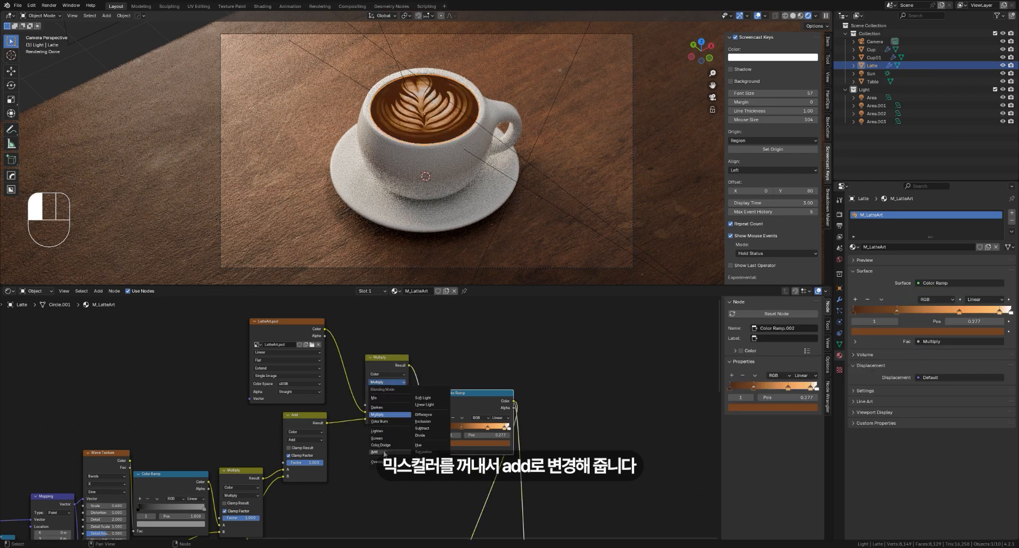
left_click(383, 452)
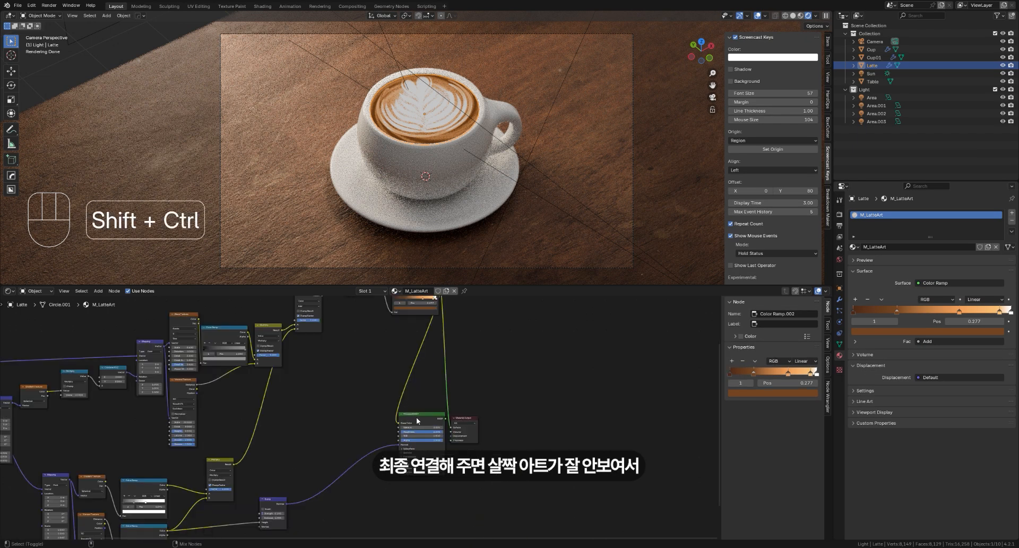
left_click(417, 418, "ctrl+shift")
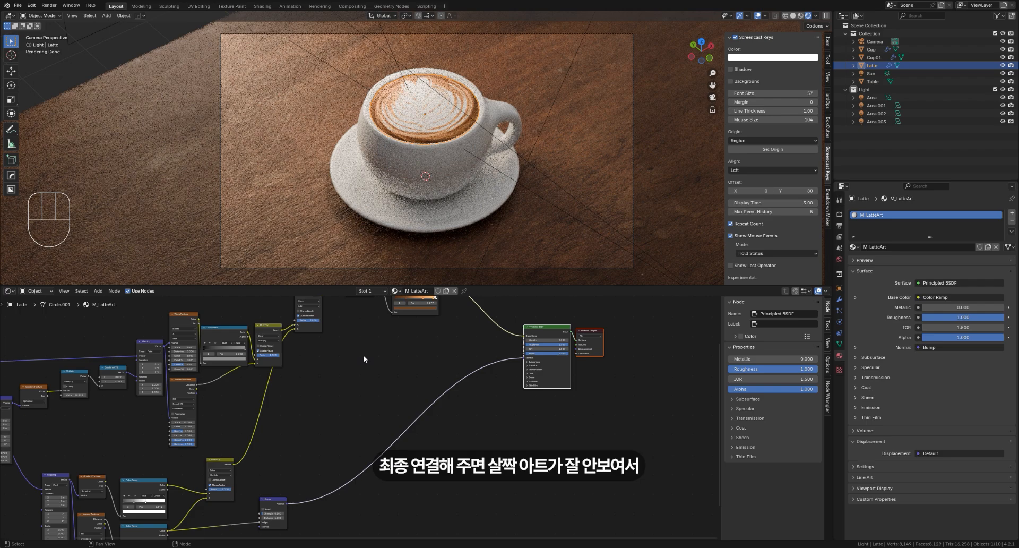
Step: Set the factor of the Add node that combines the leaf image with the swirls to 0.7
middle_click_drag(360, 374, 409, 470)
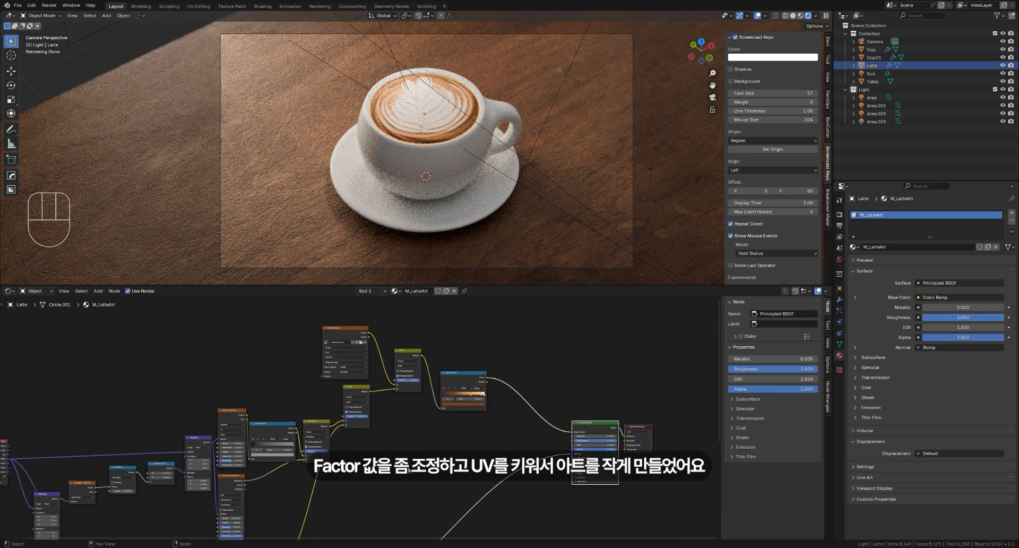
left_click_drag(419, 387, 423, 387)
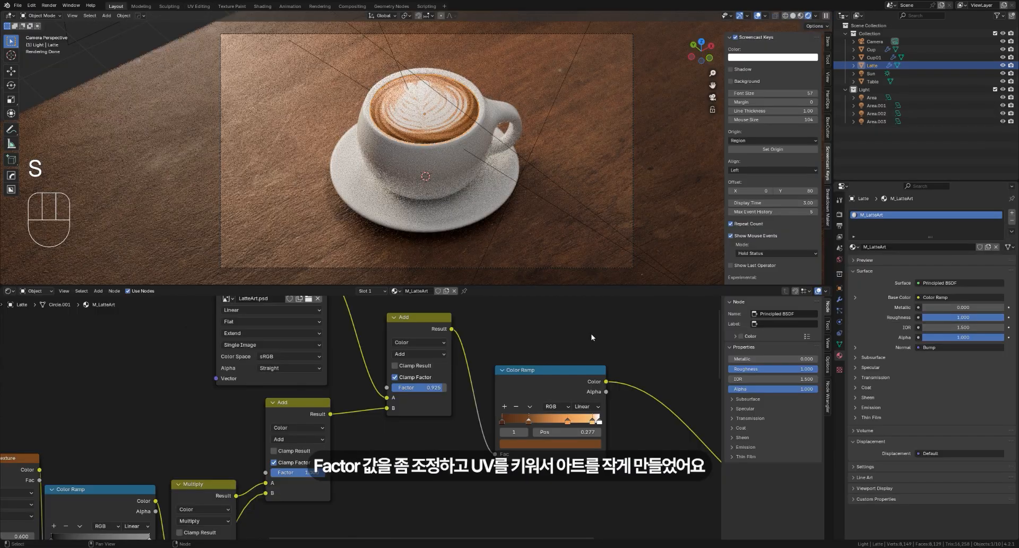
left_click(422, 399)
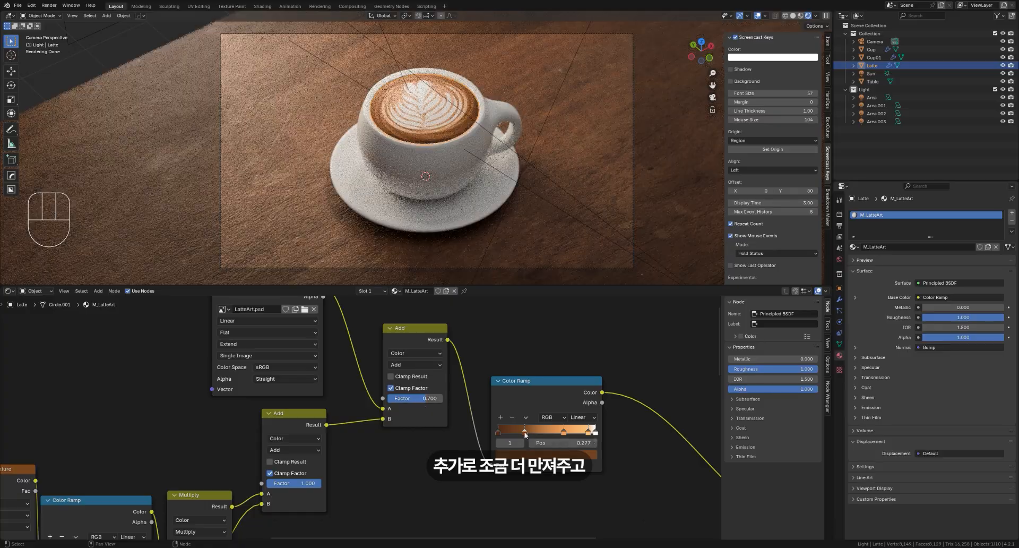
Step: Shift three middle stops of the final brown-to-white Color Ramp slightly toward its dark end
left_click_drag(524, 433, 511, 432)
left_click_drag(588, 432, 577, 433)
left_click_drag(563, 433, 553, 433)
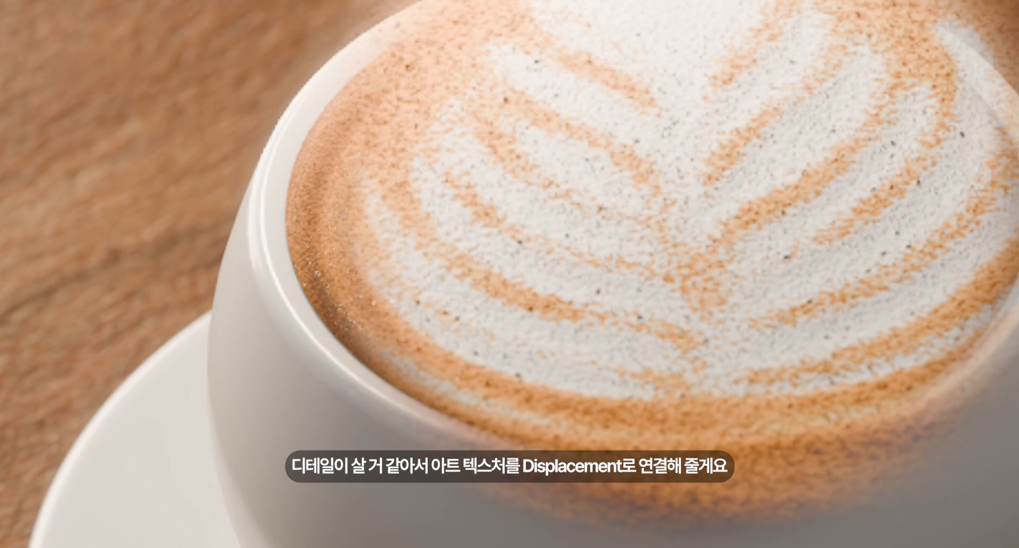
Step: Add a Displacement node, feed the LatteArt.psd color into Height, and link it to the Material Output's Displacement with the Principled BSDF as surface
key("shift+a")
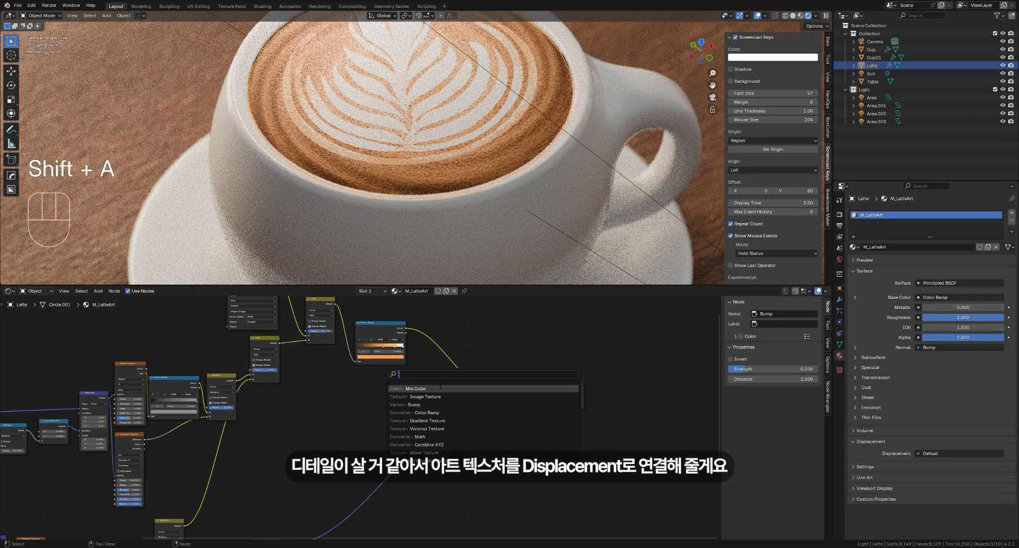
left_click(439, 390)
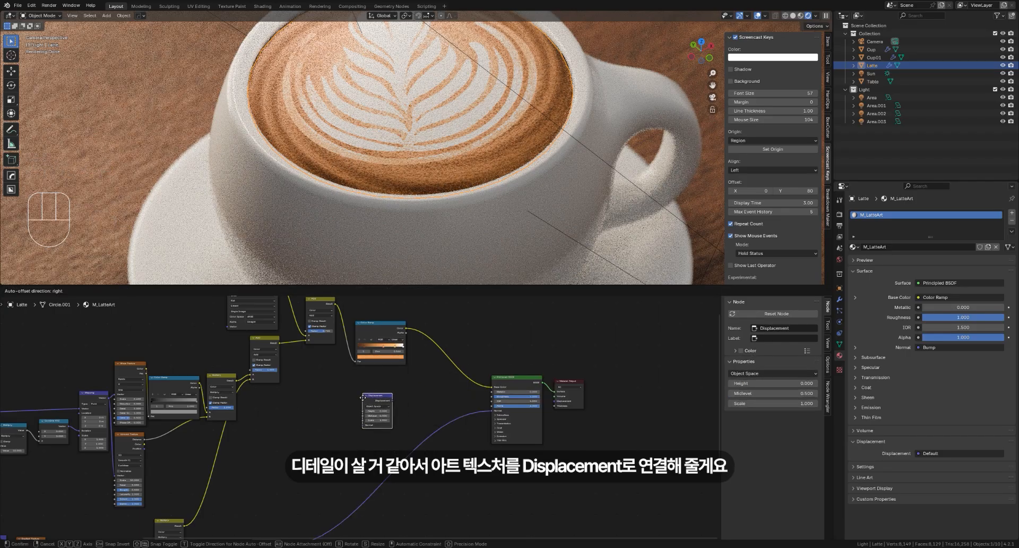
left_click(350, 403)
middle_click_drag(321, 379, 344, 398)
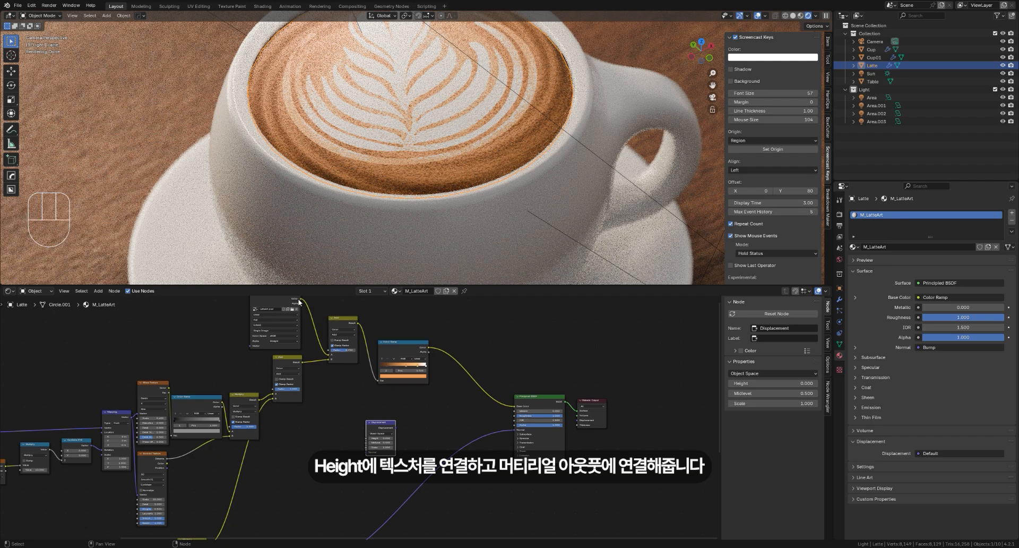
left_click_drag(299, 301, 373, 429)
left_click_drag(318, 429, 502, 424)
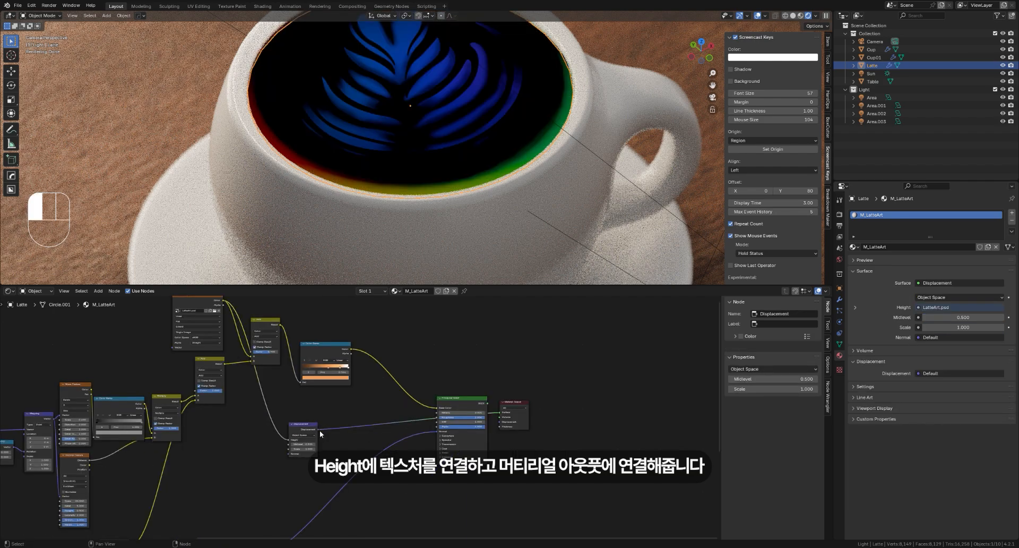
left_click(467, 398, "ctrl+shift")
Step: Set the Displacement node's Midlevel to 0 and Scale to 0.1
left_click(379, 444)
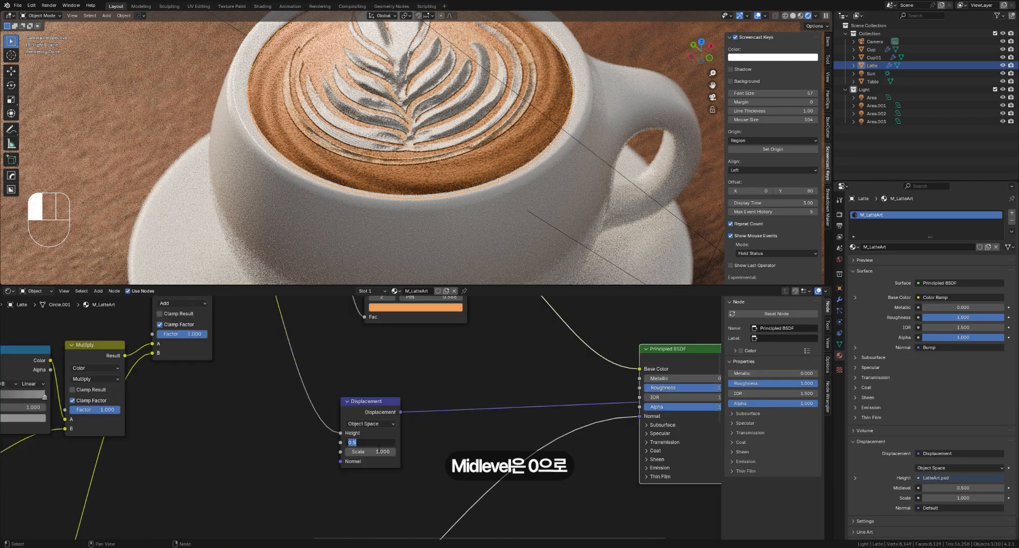
type("0")
key("Return")
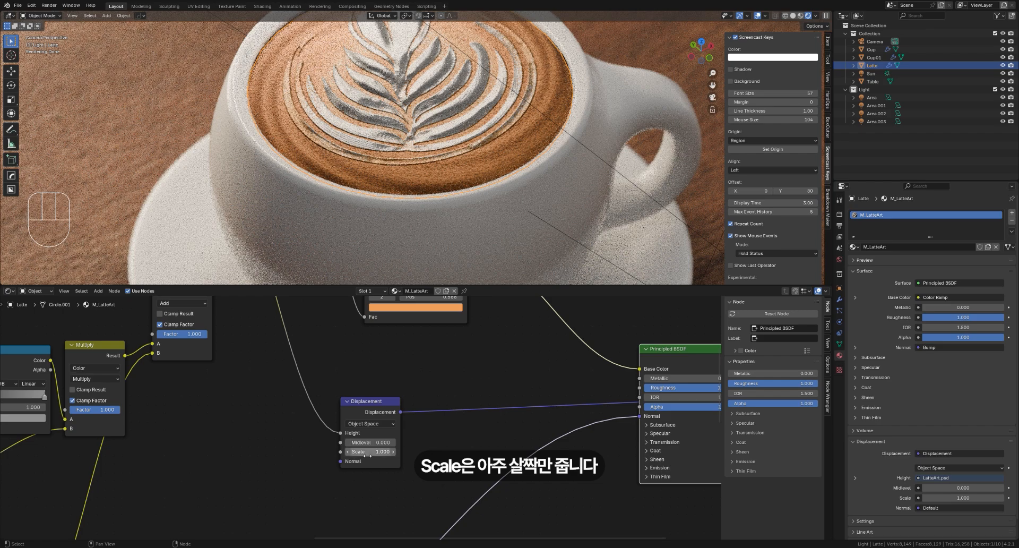
type("0.1")
key("Return")
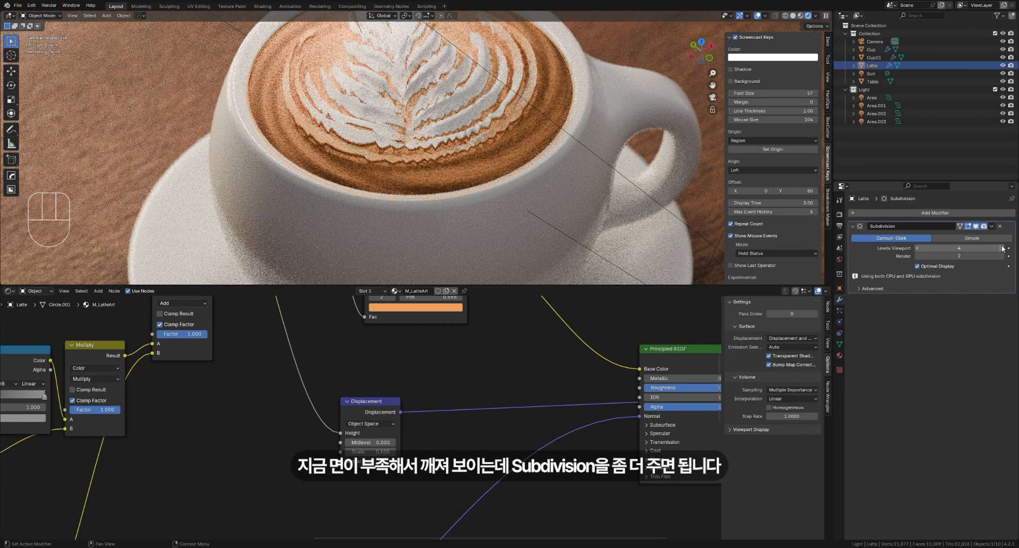
Step: Raise the latte's Subdivision viewport level to 6, and reduce the Displacement node's Scale to 0.01 before nudging it slightly higher
left_click(1002, 248)
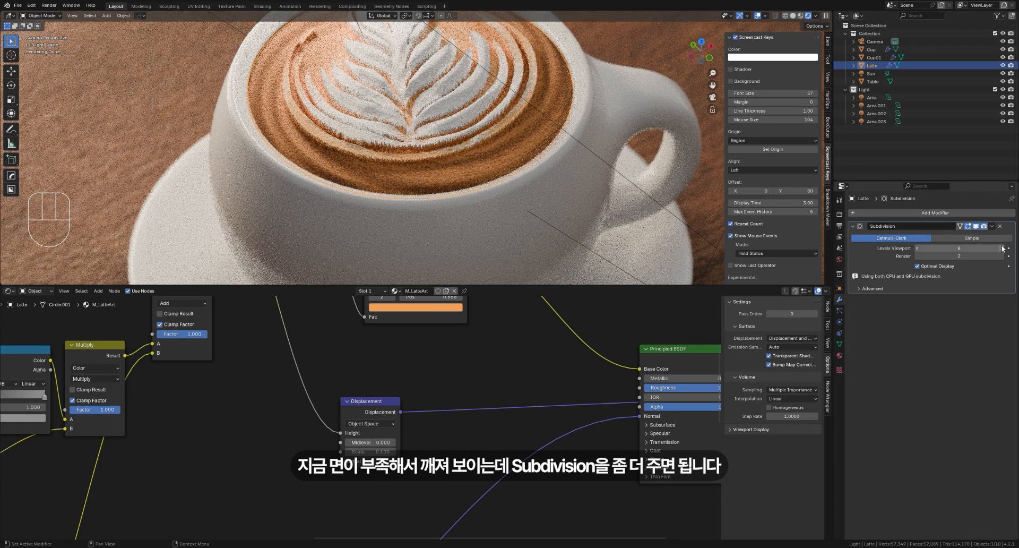
left_click(918, 249)
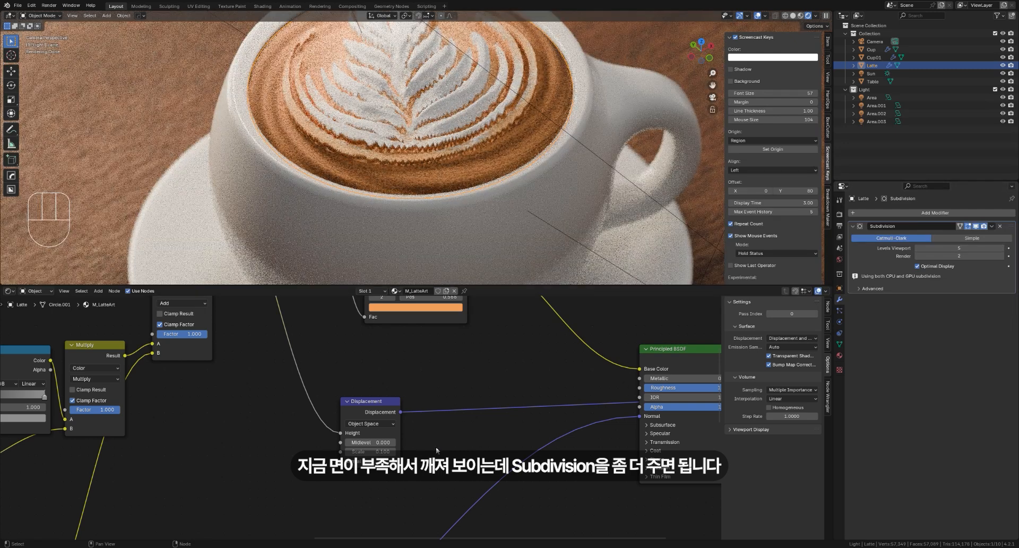
double_click(384, 451)
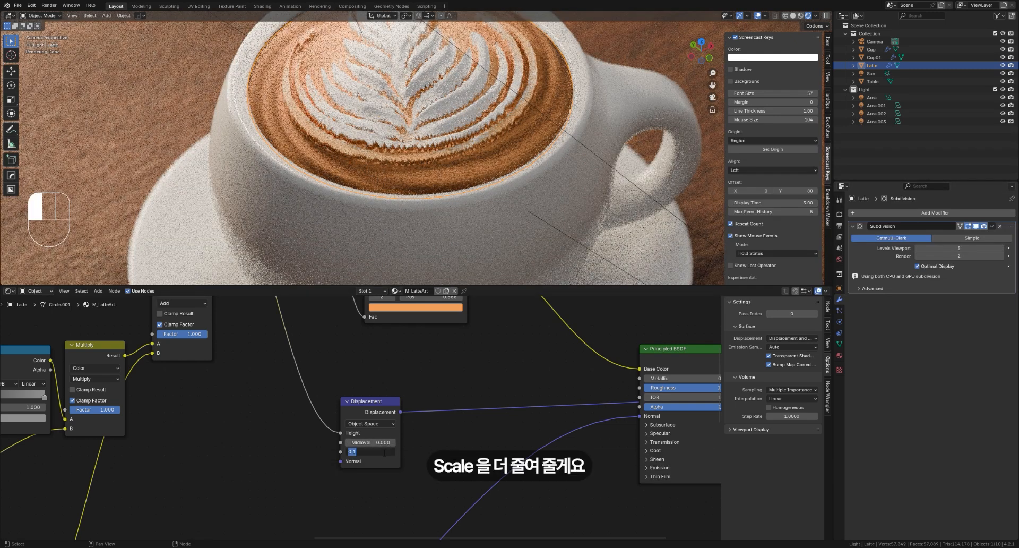
type("0.01")
key("Return")
left_click_drag(387, 453, 393, 452)
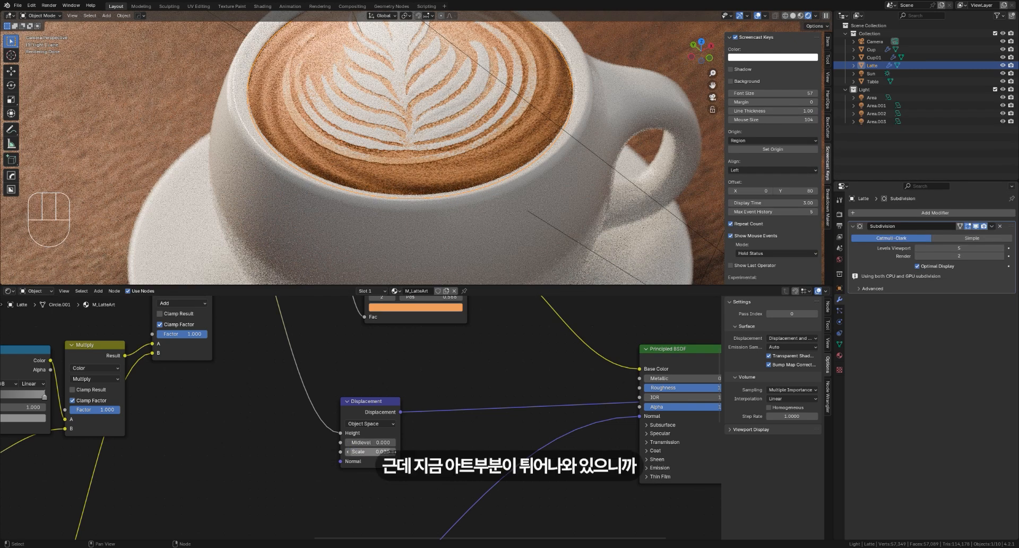
Step: Insert an Invert Color node between the LatteArt.psd color output and the Displacement node's Height input
scroll(414, 493, "down", 2)
scroll(412, 490, "down", 2)
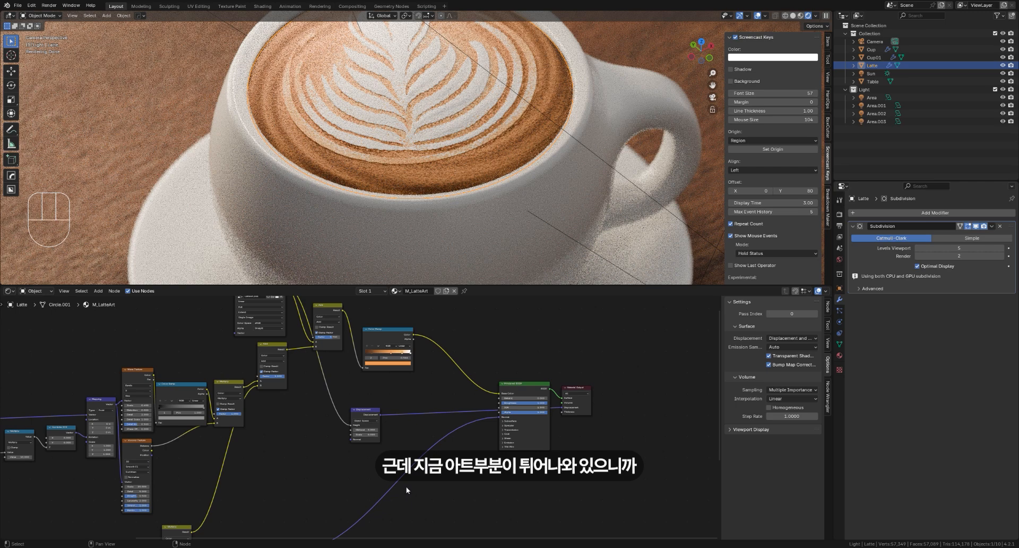
scroll(367, 476, "up", 1)
key("shift+a")
left_click(402, 380)
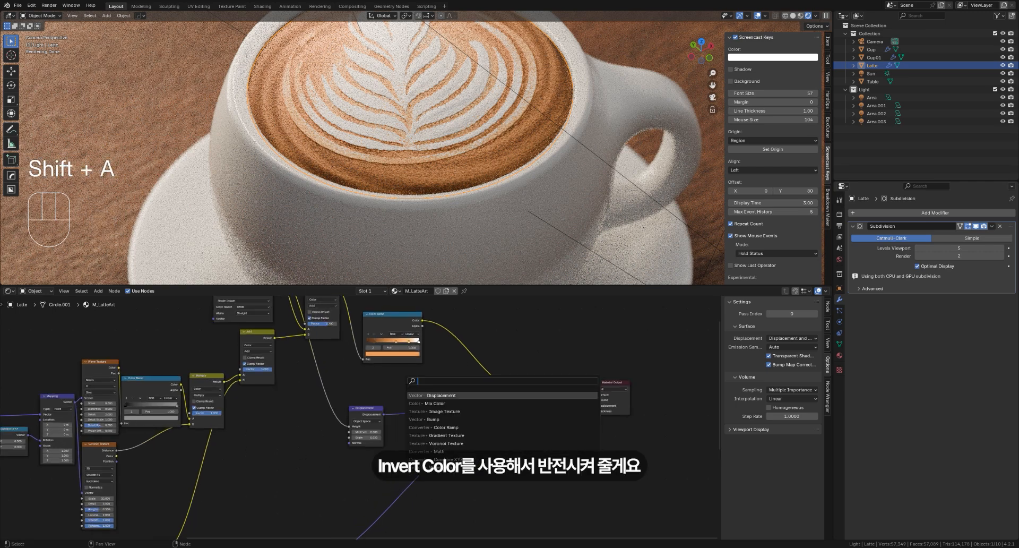
key("Return")
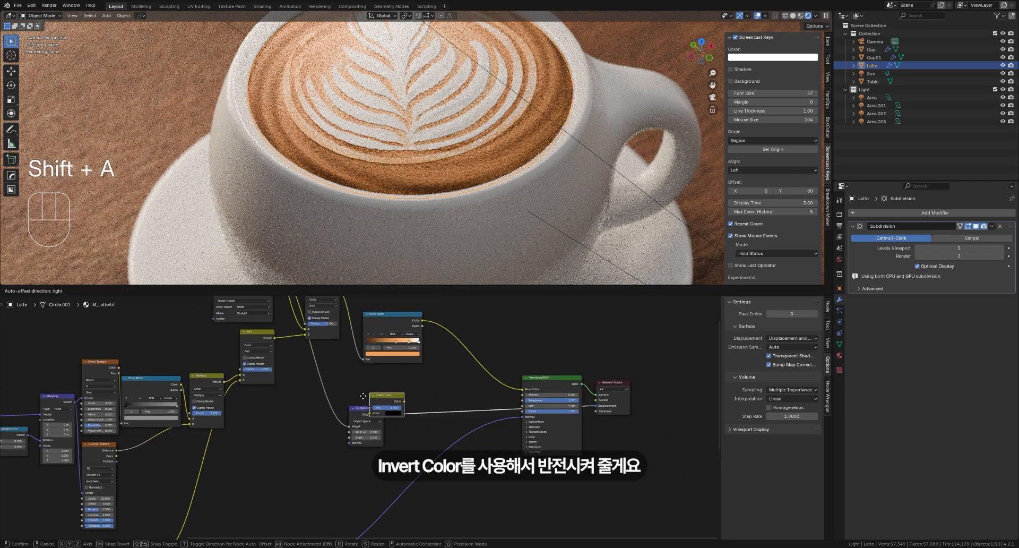
left_click(318, 388)
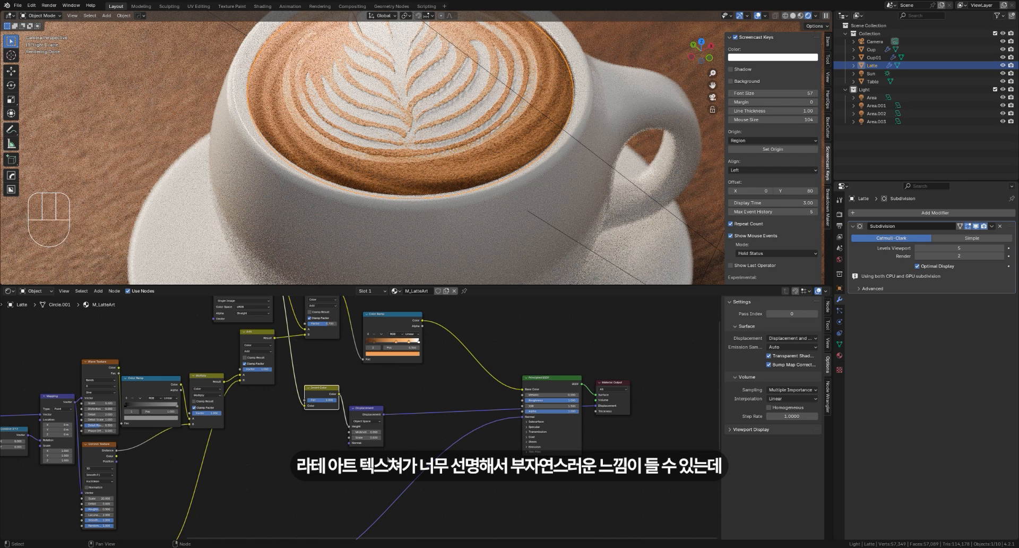
scroll(313, 483, "up", 2)
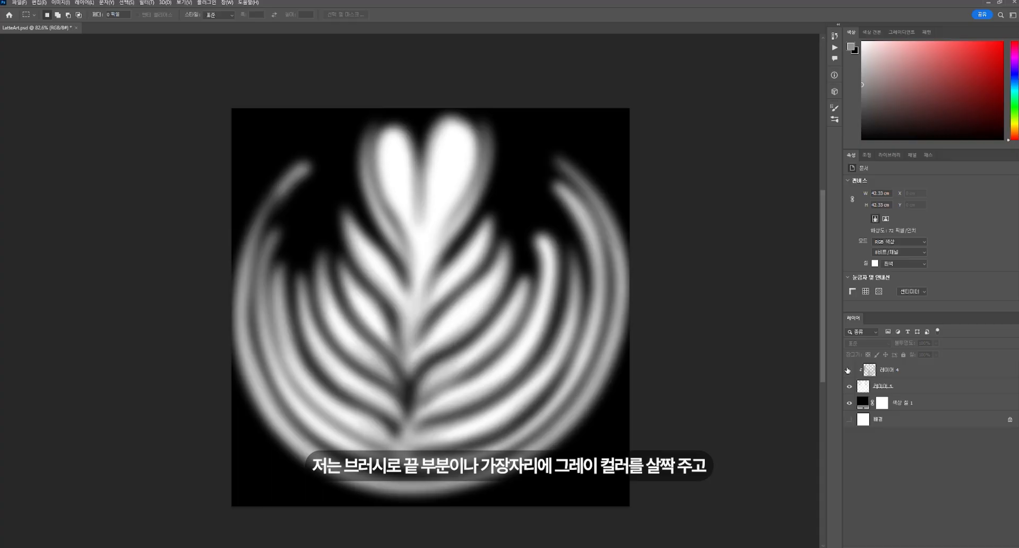
Step: Switch to Photoshop and toggle the visibility of the gray shading layer and the leaf layer in LatteArt.psd to compare them
left_click(849, 370)
left_click(848, 386)
left_click(849, 386)
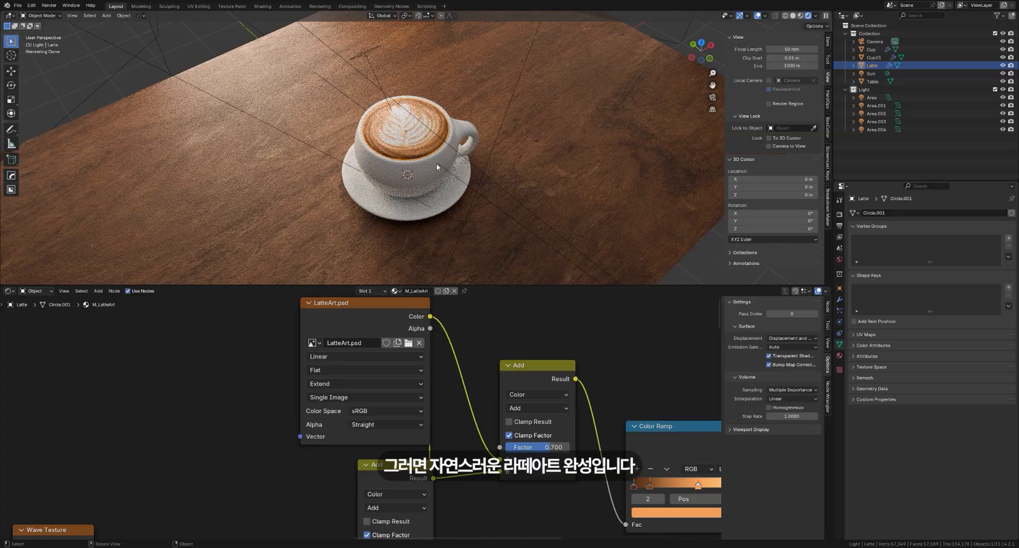
Step: Switch back to Blender and examine the latte art up close in the rendered viewport
middle_click_drag(420, 131, 442, 161)
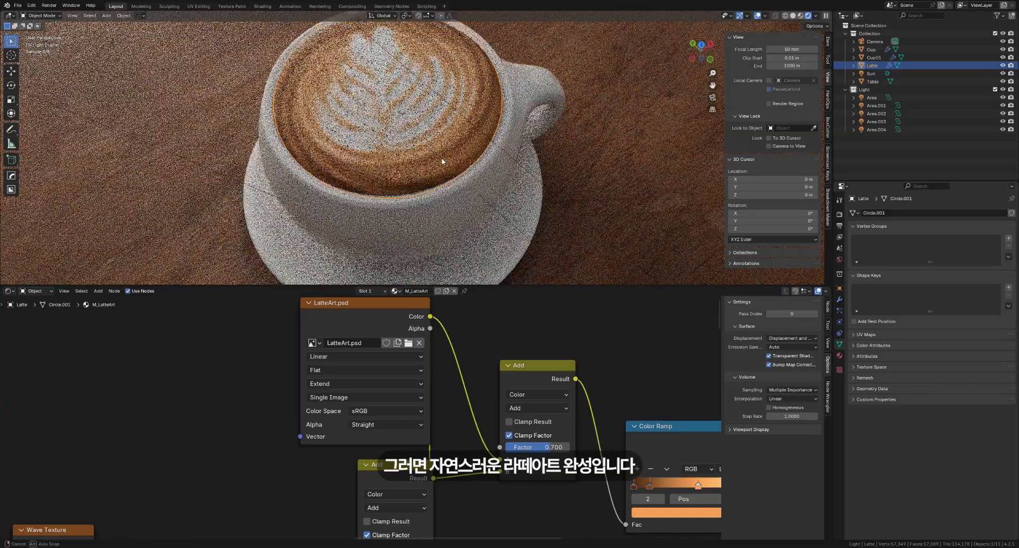